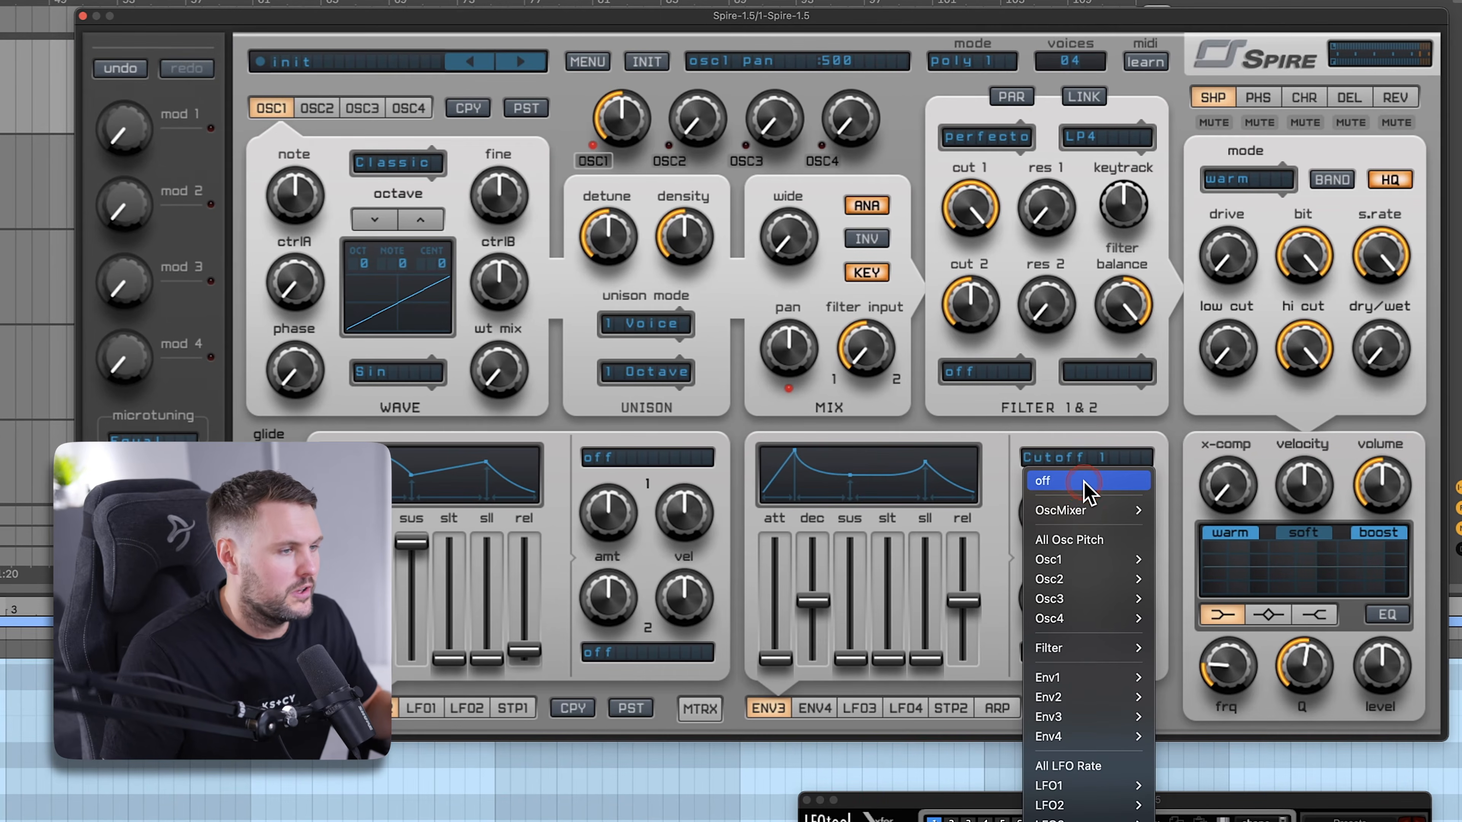
Remove the Cutoff 1 target from Env3's first modulation slot and audition the sound
left_click(1086, 482)
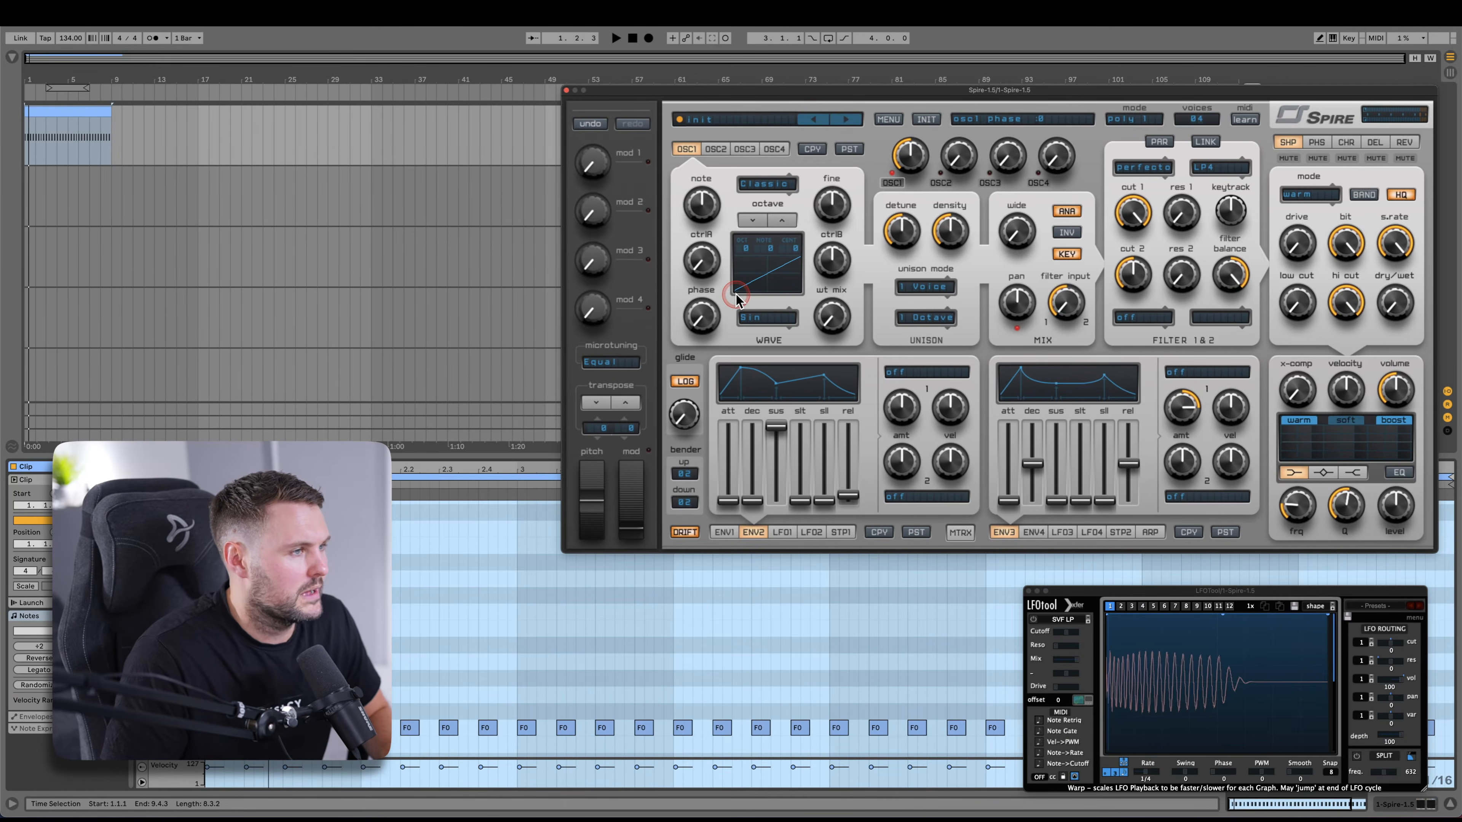
key("space")
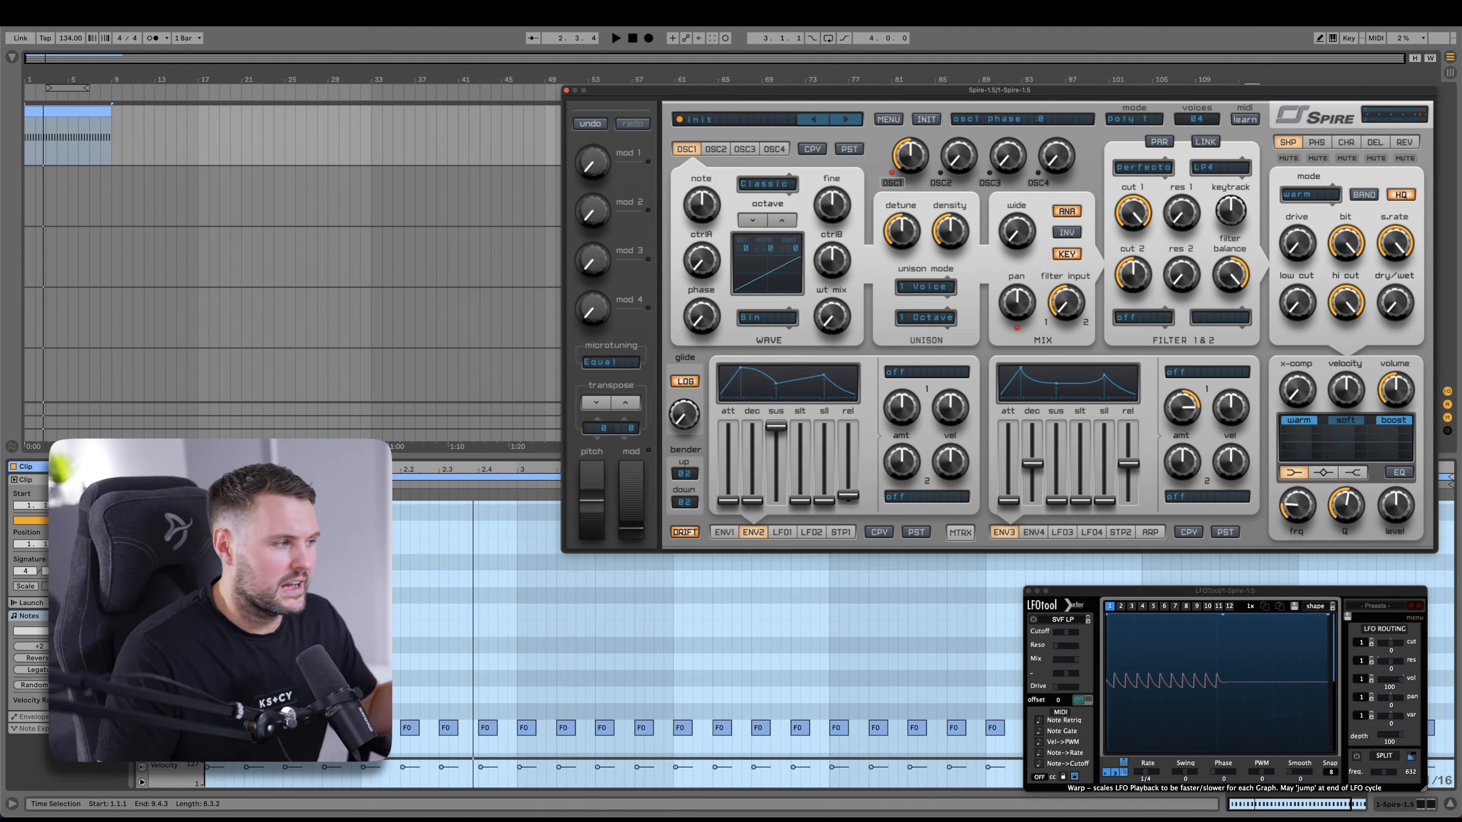
Raise oscillator 1's wt mix to maximum for a full sine wave and its phase to about three quarters
left_click(797, 357)
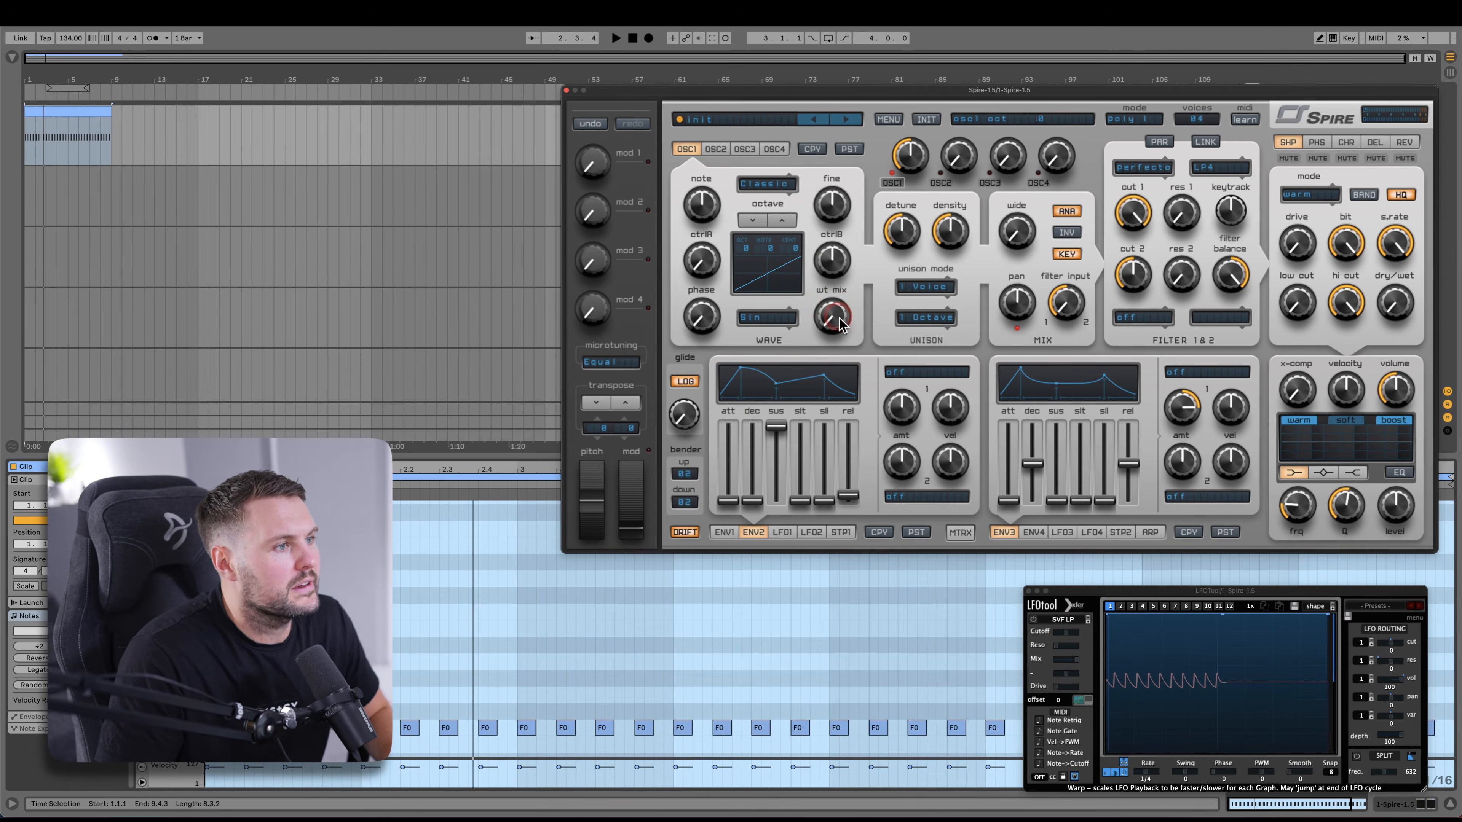
left_click_drag(839, 298, 863, 189)
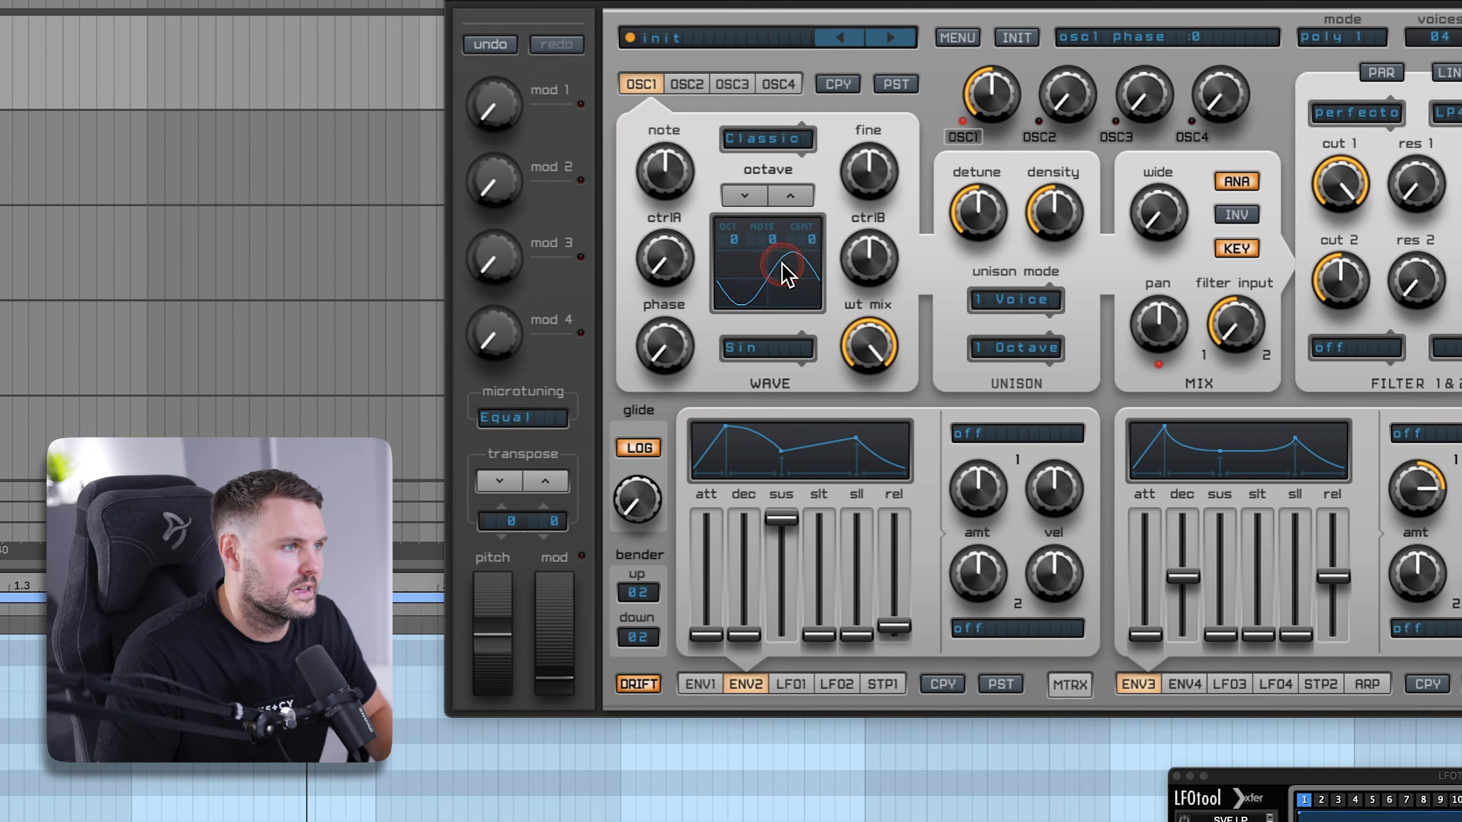
left_click(1042, 357)
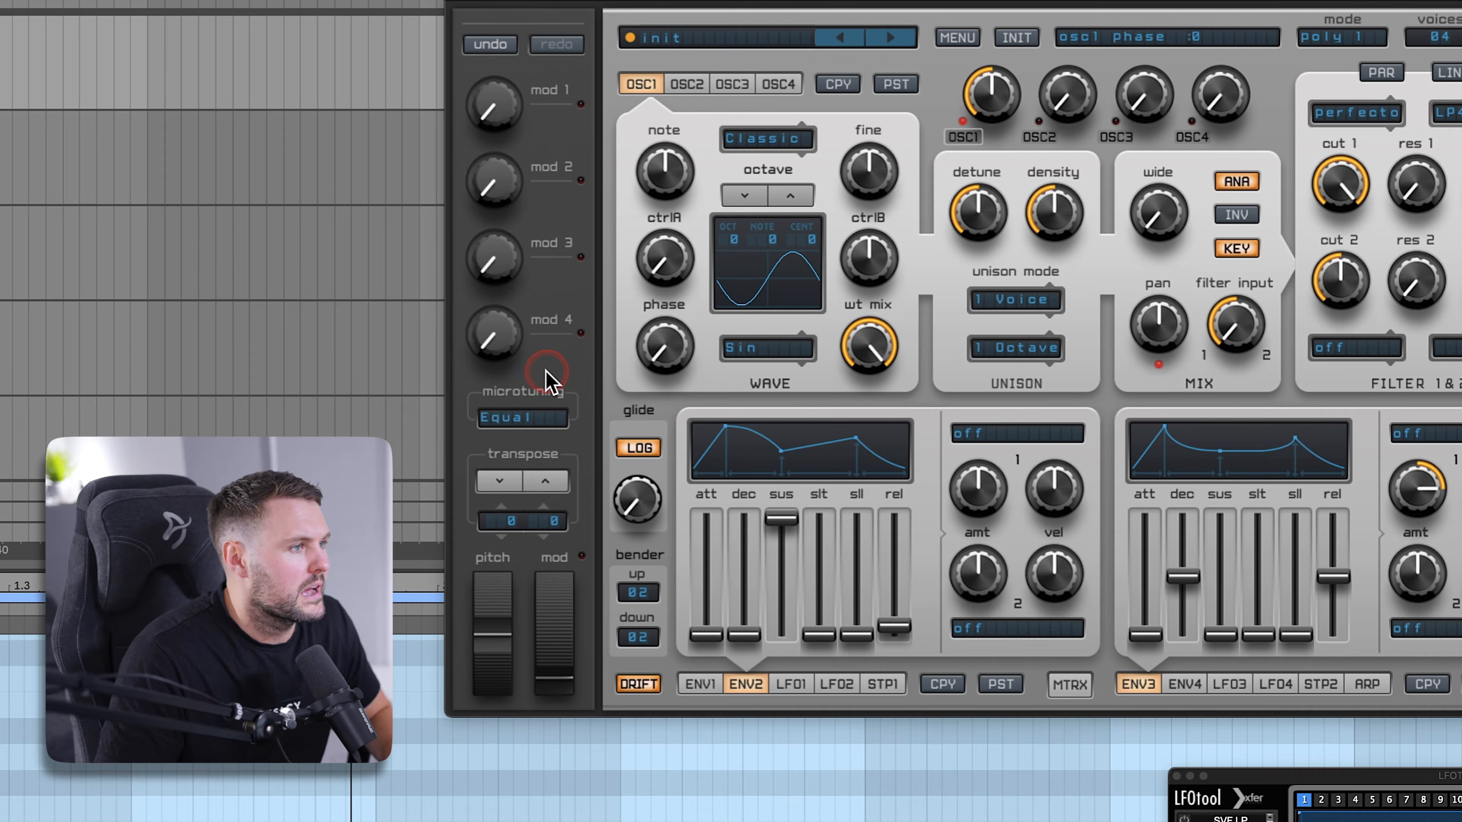
left_click(662, 352)
left_click_drag(665, 363, 693, 276)
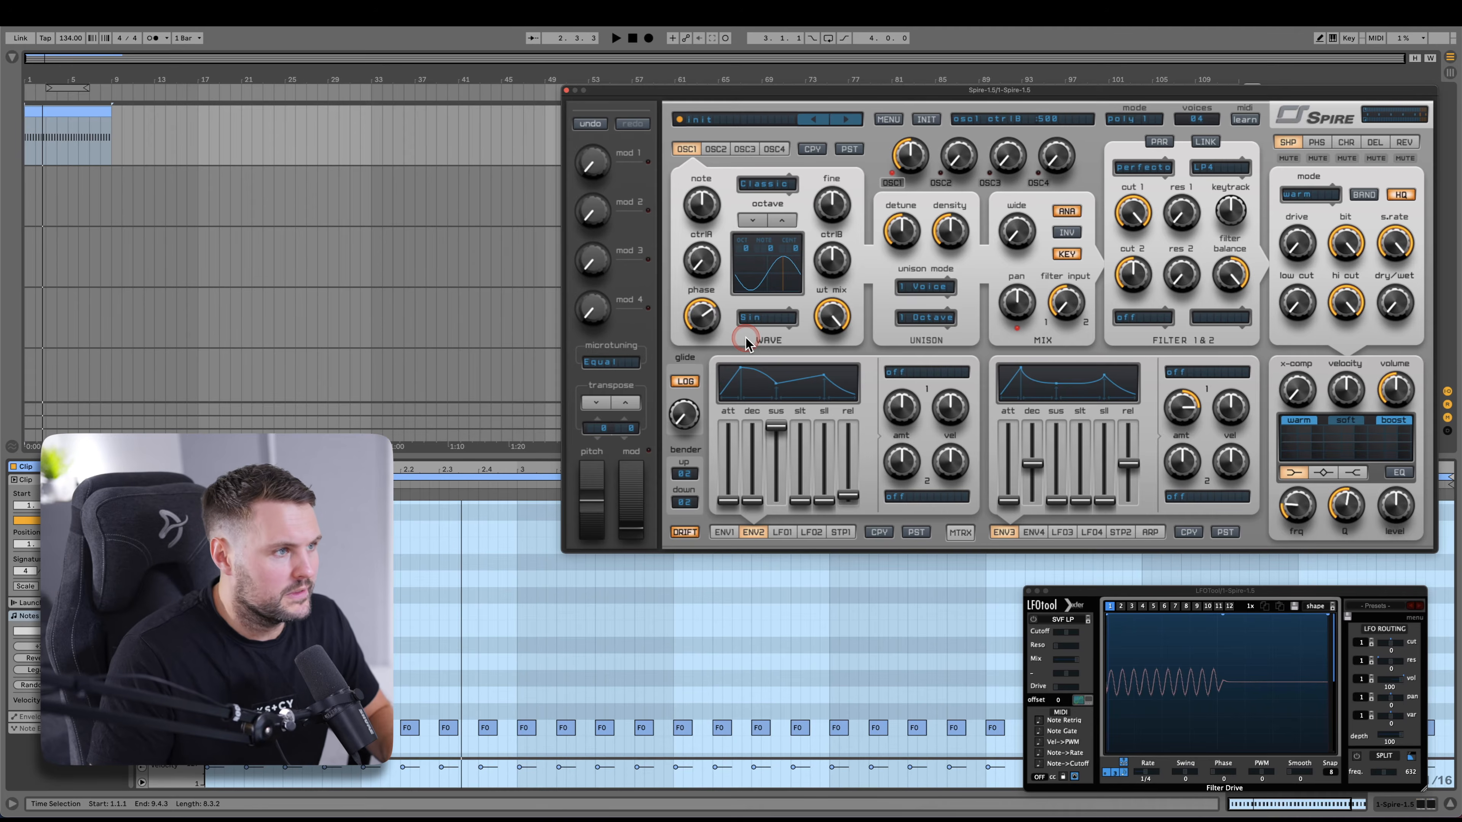
Set the shaper mode to soft and raise its drive to 333
left_click(1320, 197)
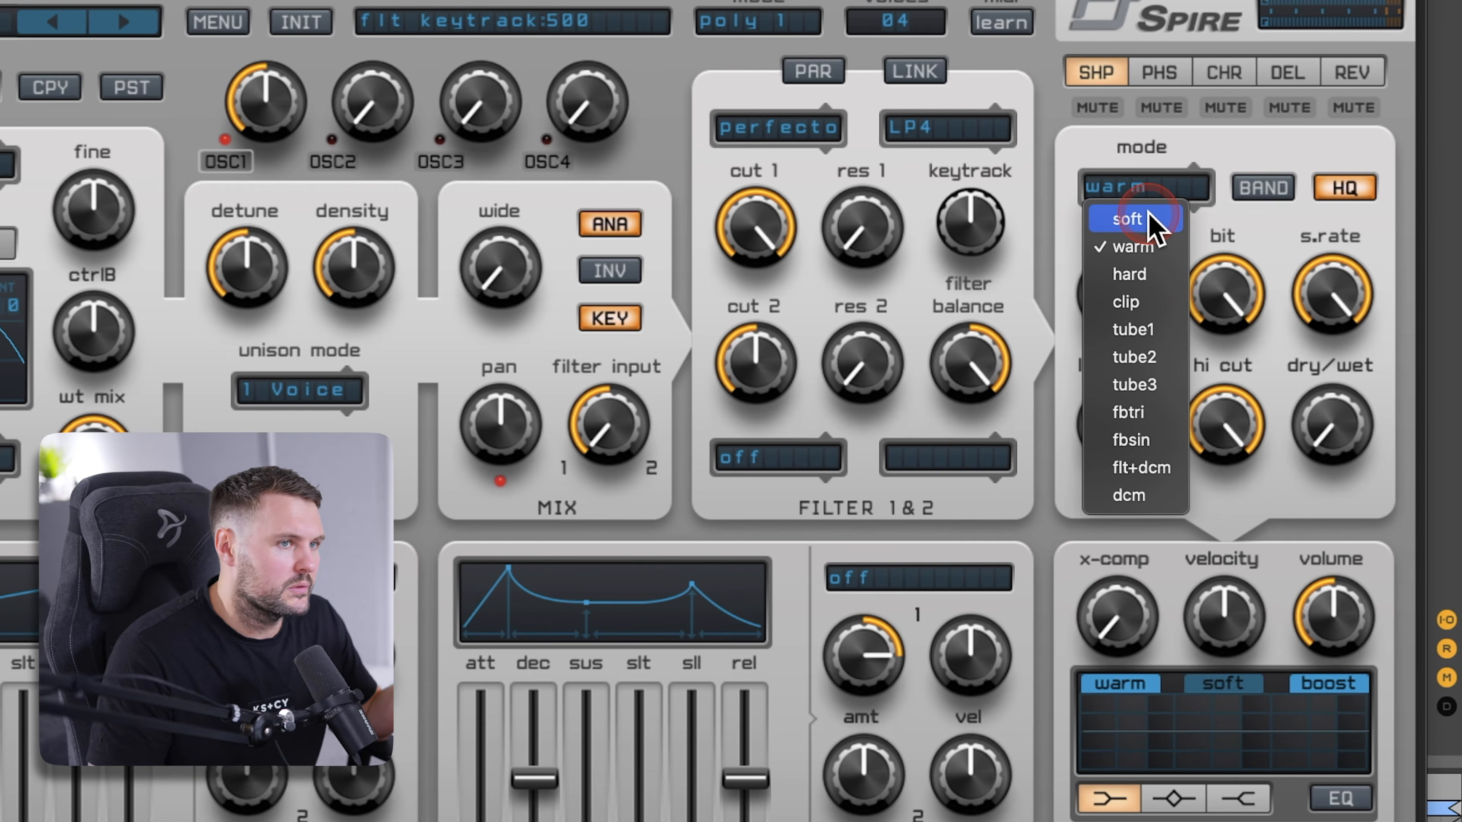
left_click(1145, 219)
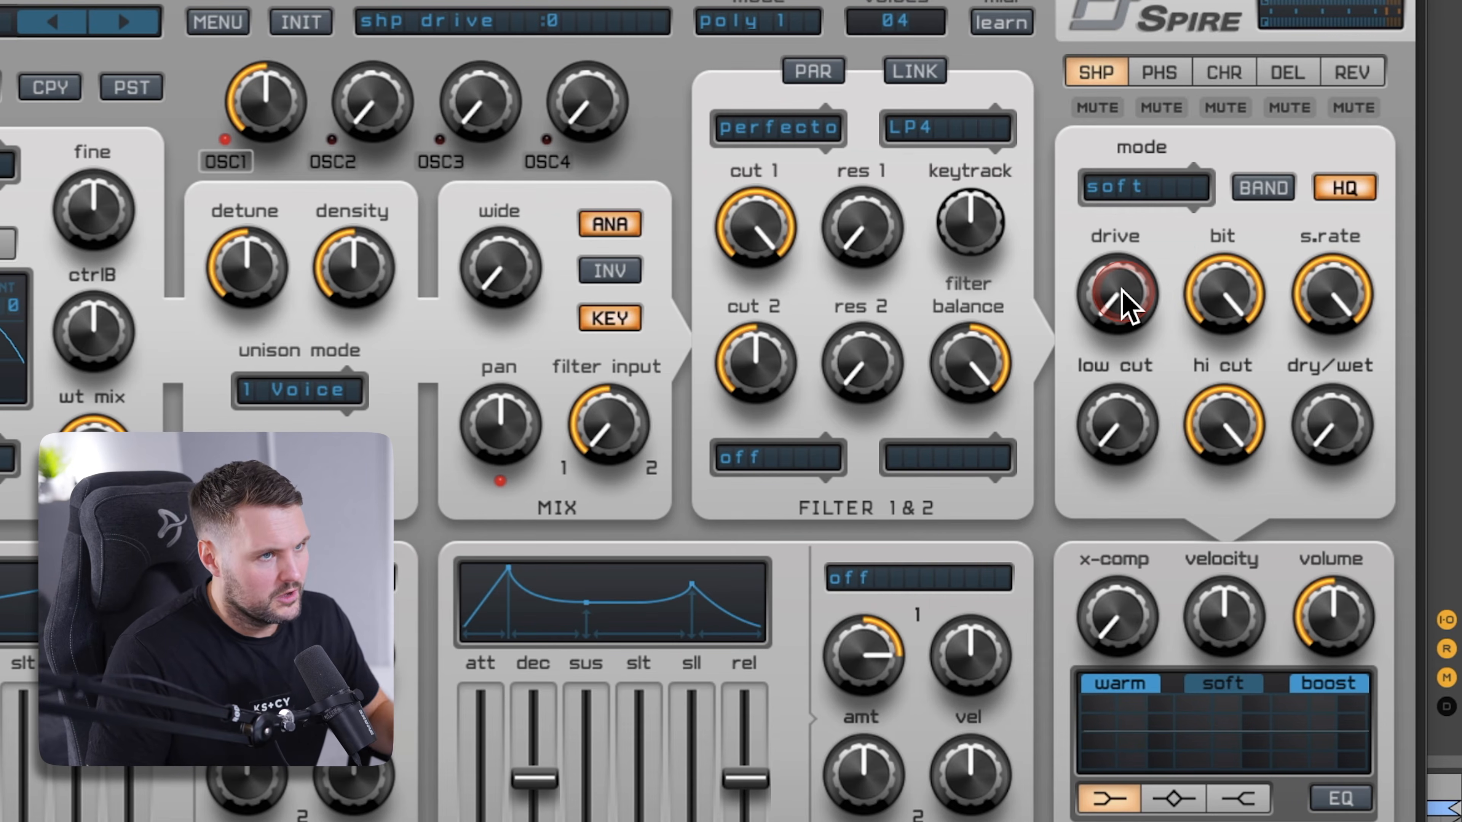
left_click_drag(1122, 298, 1149, 235)
left_click(1125, 288)
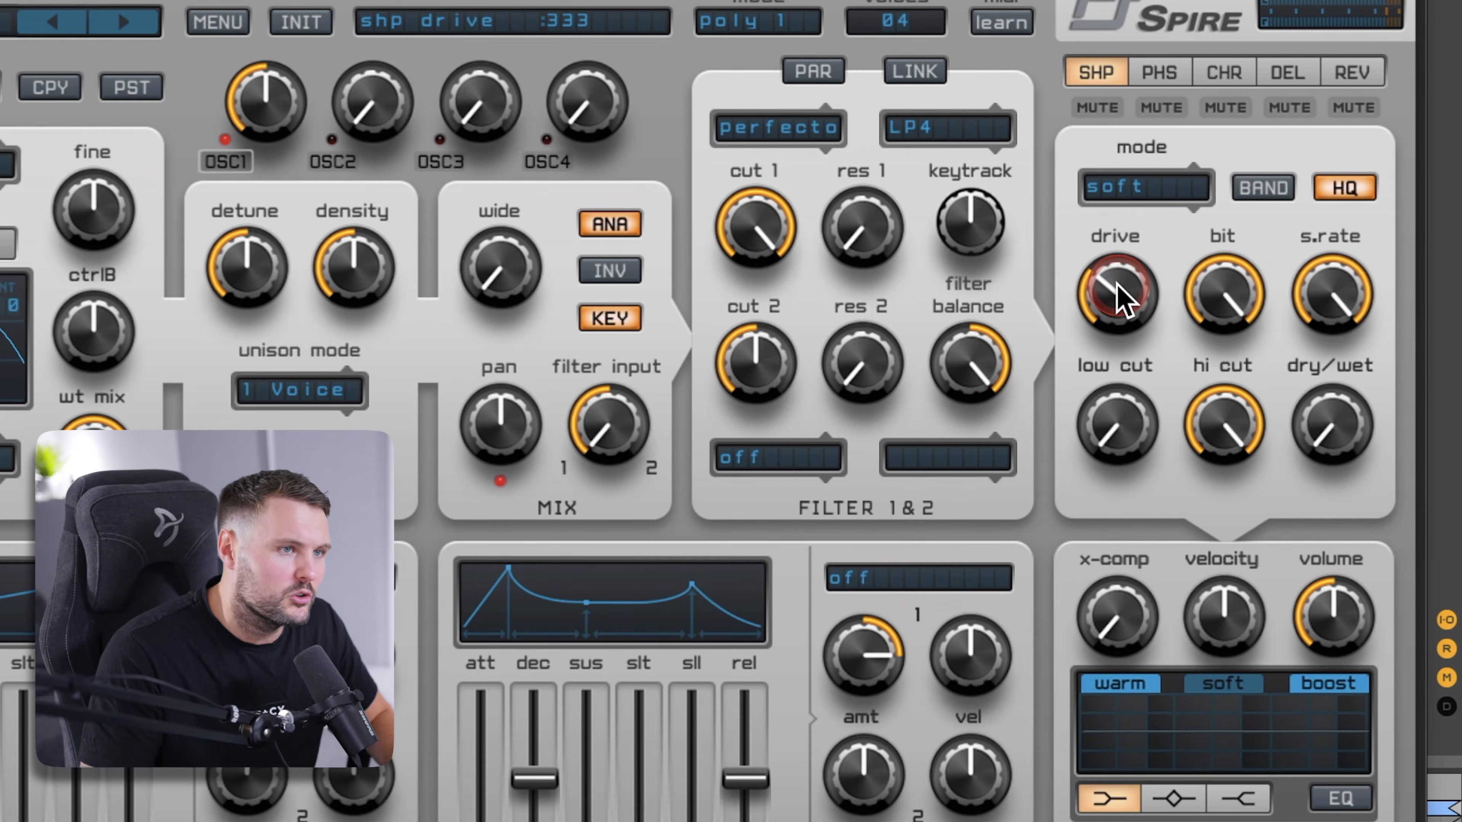
Raise the shaper's dry/wet mix to just below halfway and fine-tune its drive
left_click_drag(1372, 444, 1369, 305)
left_click_drag(1125, 301, 1130, 317)
left_click_drag(1344, 416, 1345, 431)
left_click_drag(1124, 283, 1123, 290)
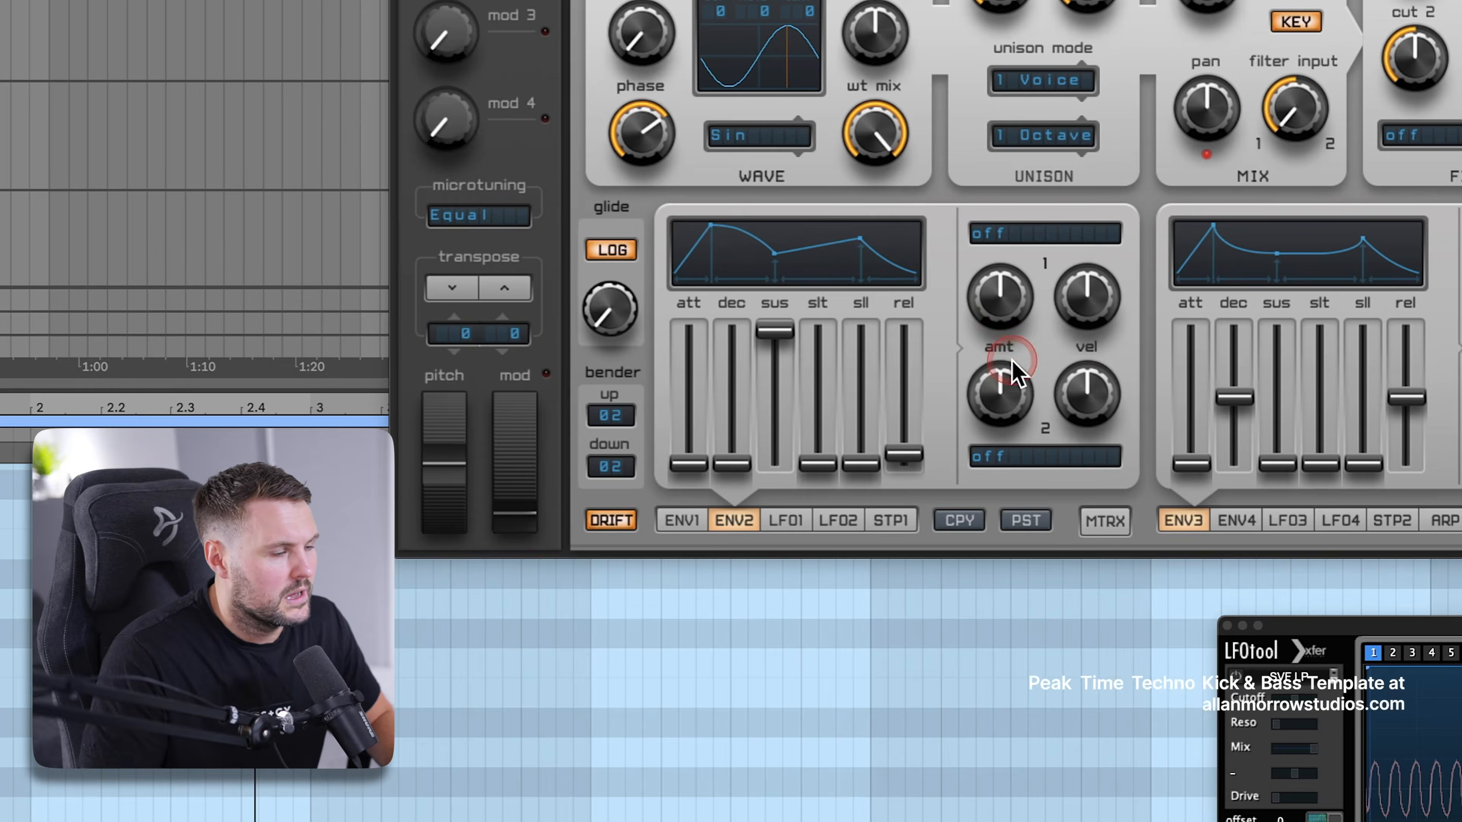
Assign All Osc Pitch as the first modulation target of Env2
left_click(797, 491)
left_click(1031, 237)
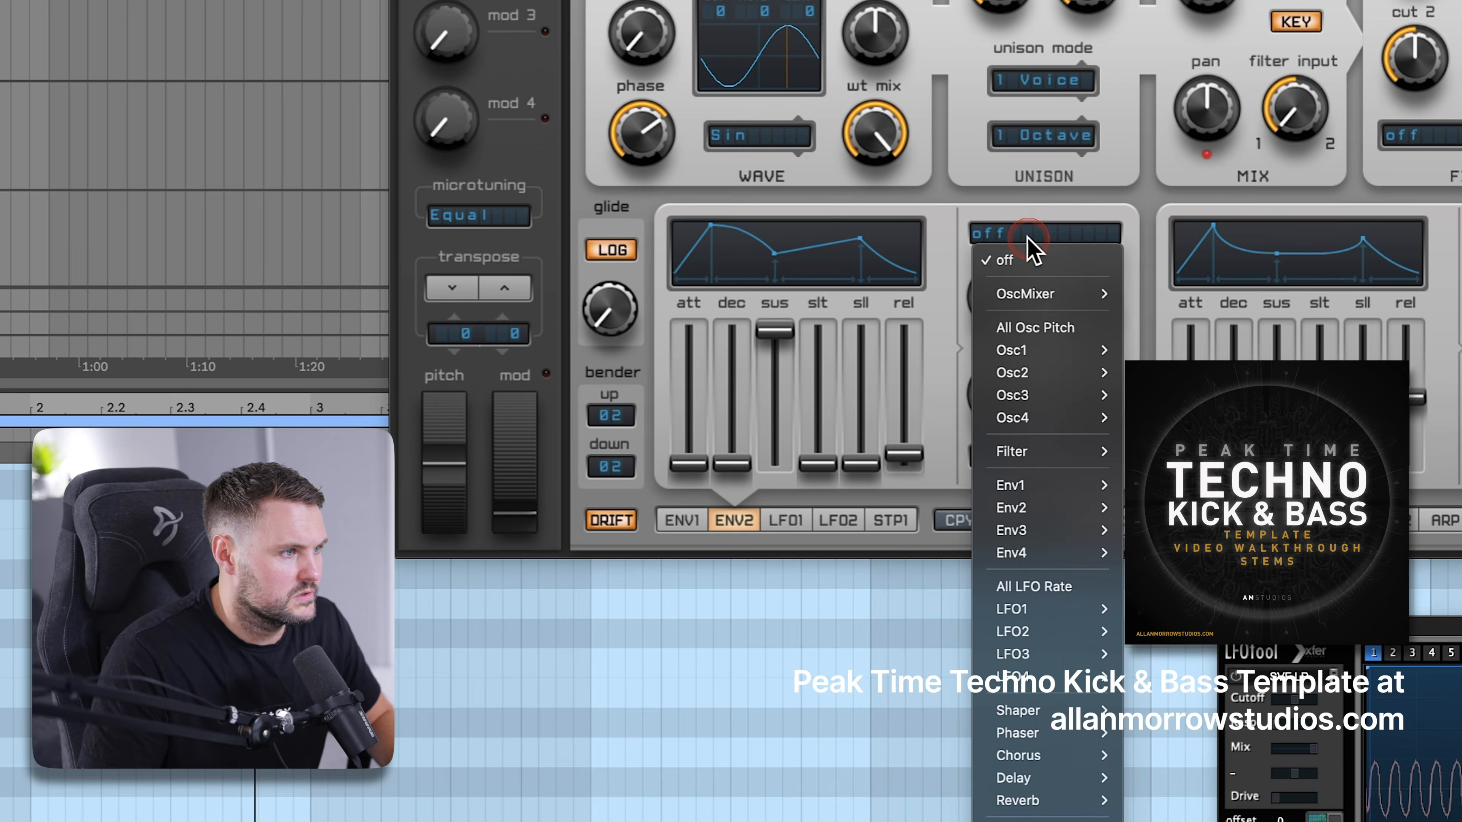
left_click(1076, 329)
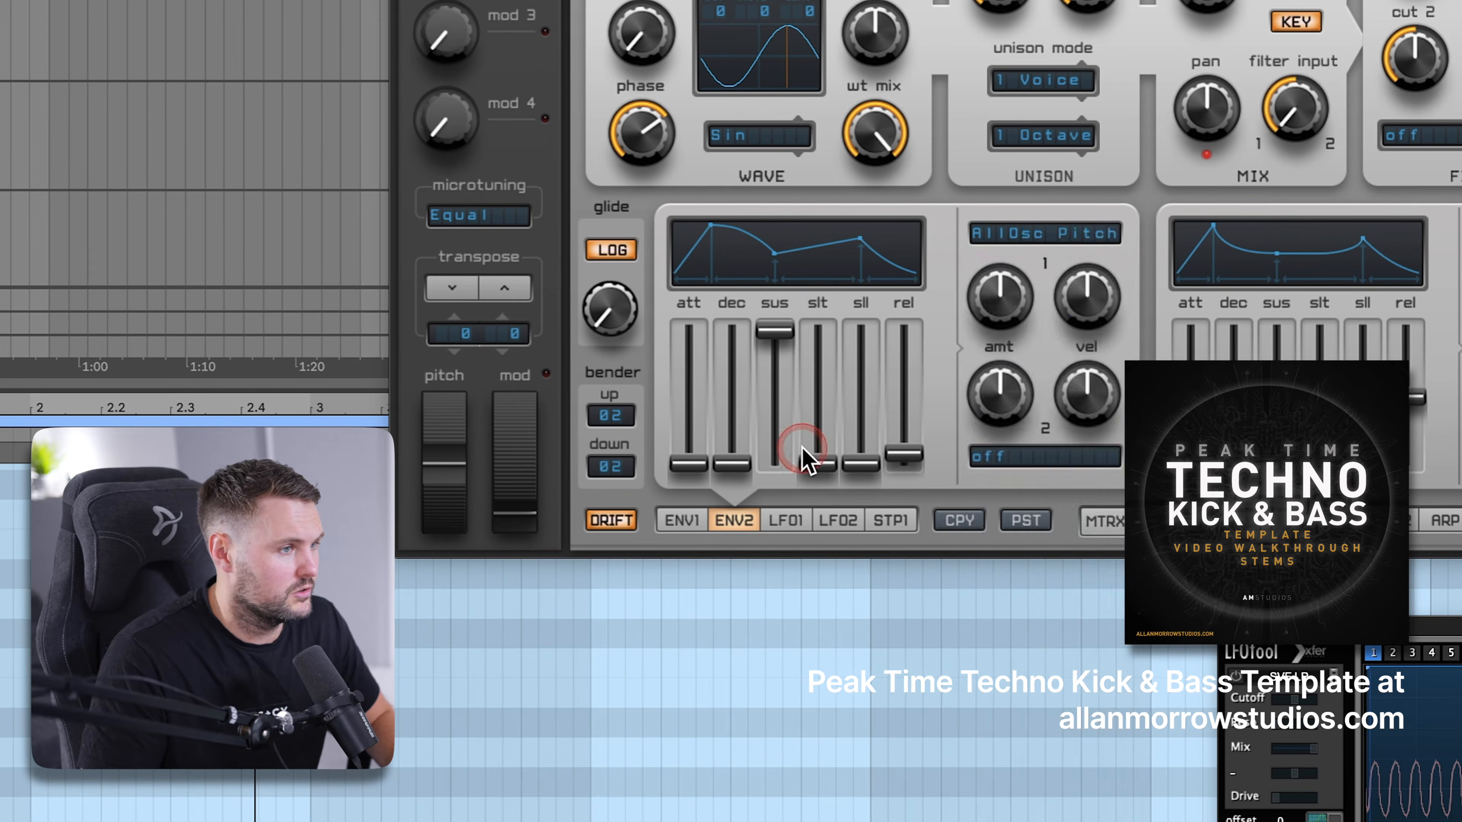
Shape Env2 into a pitch pluck by lowering its sustain to zero and raising its decay
left_click(990, 254)
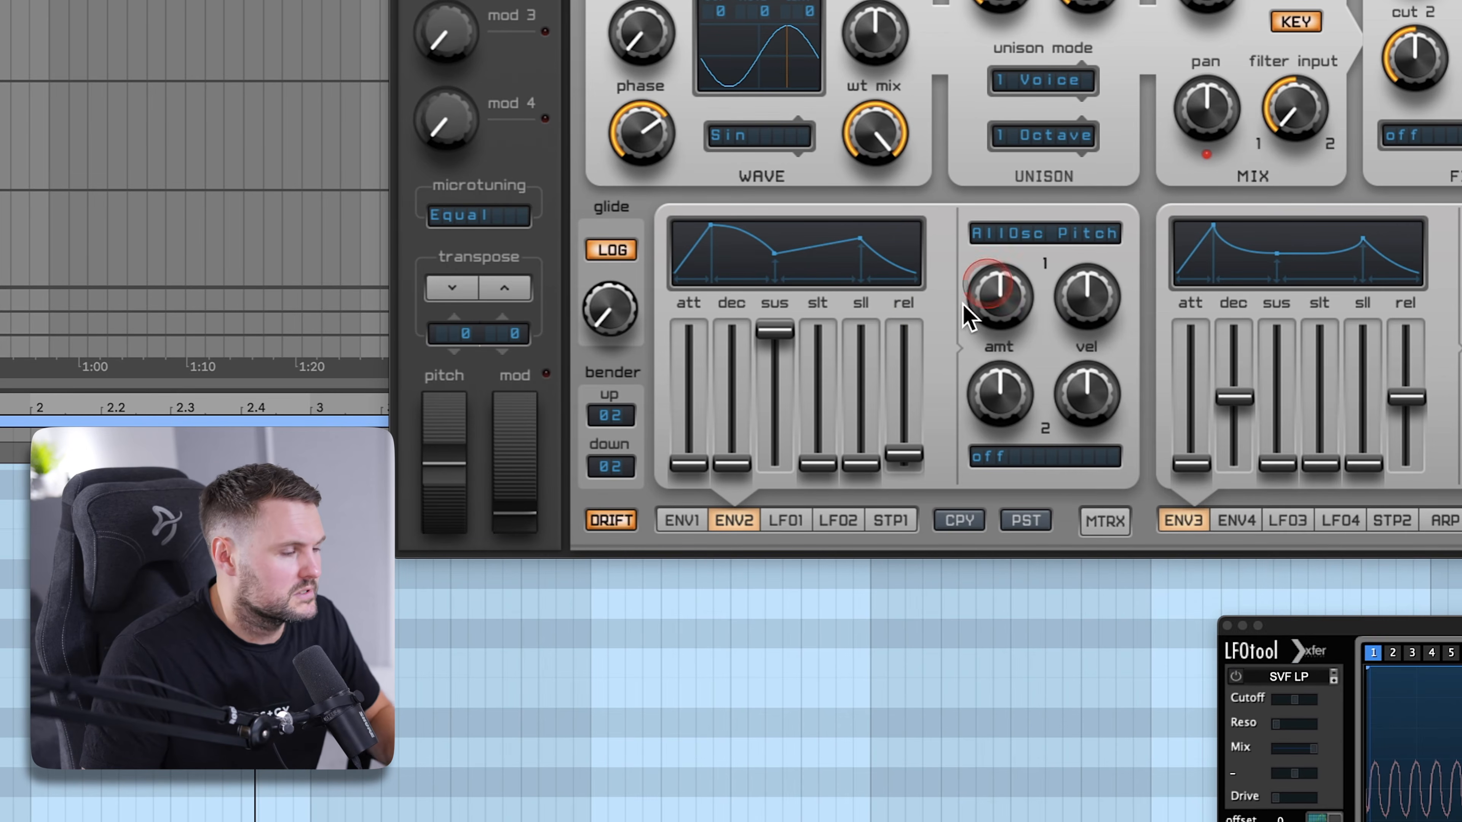
left_click(759, 257)
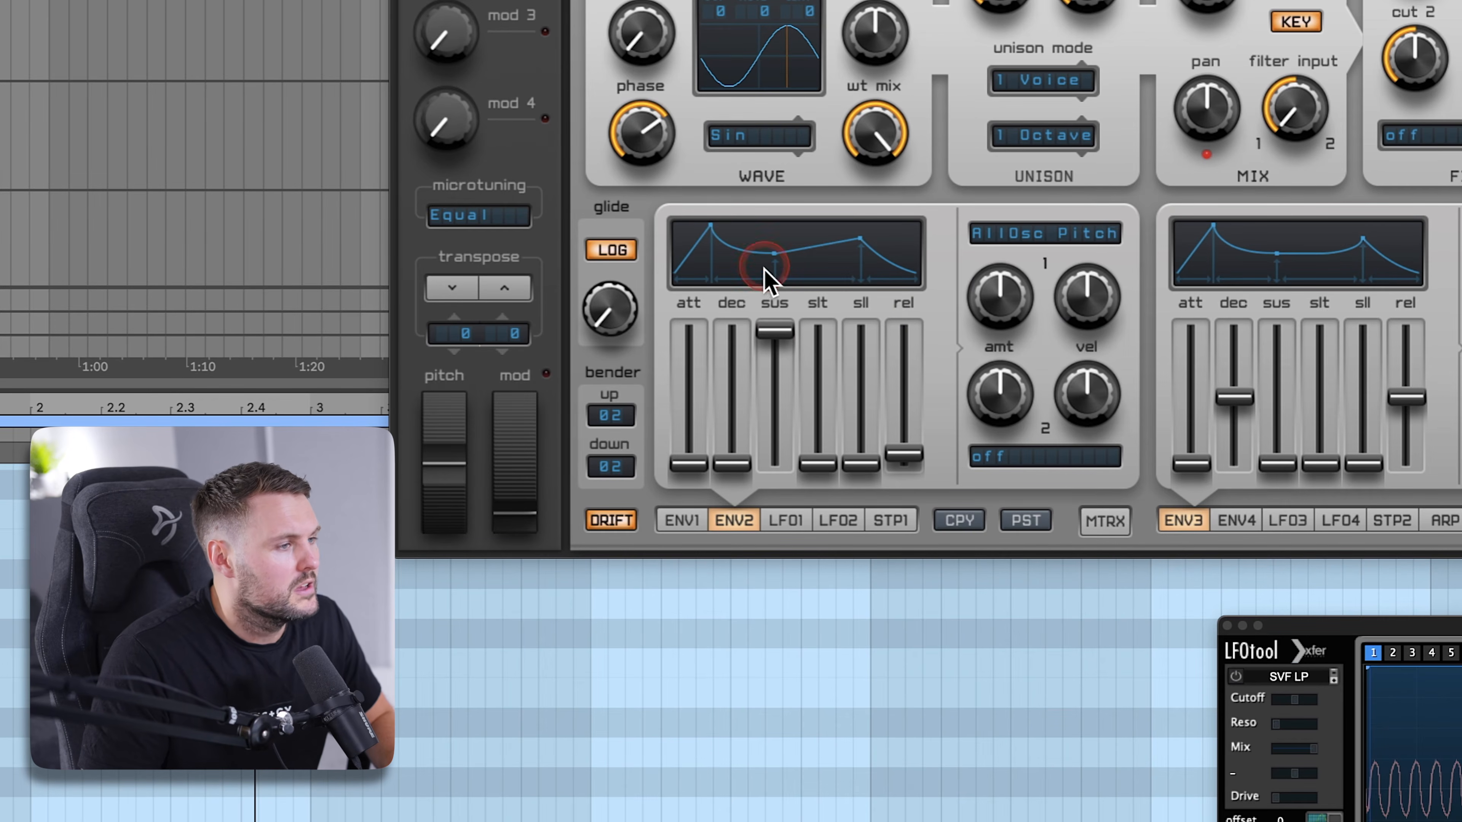
left_click_drag(774, 329, 735, 419)
left_click(730, 462)
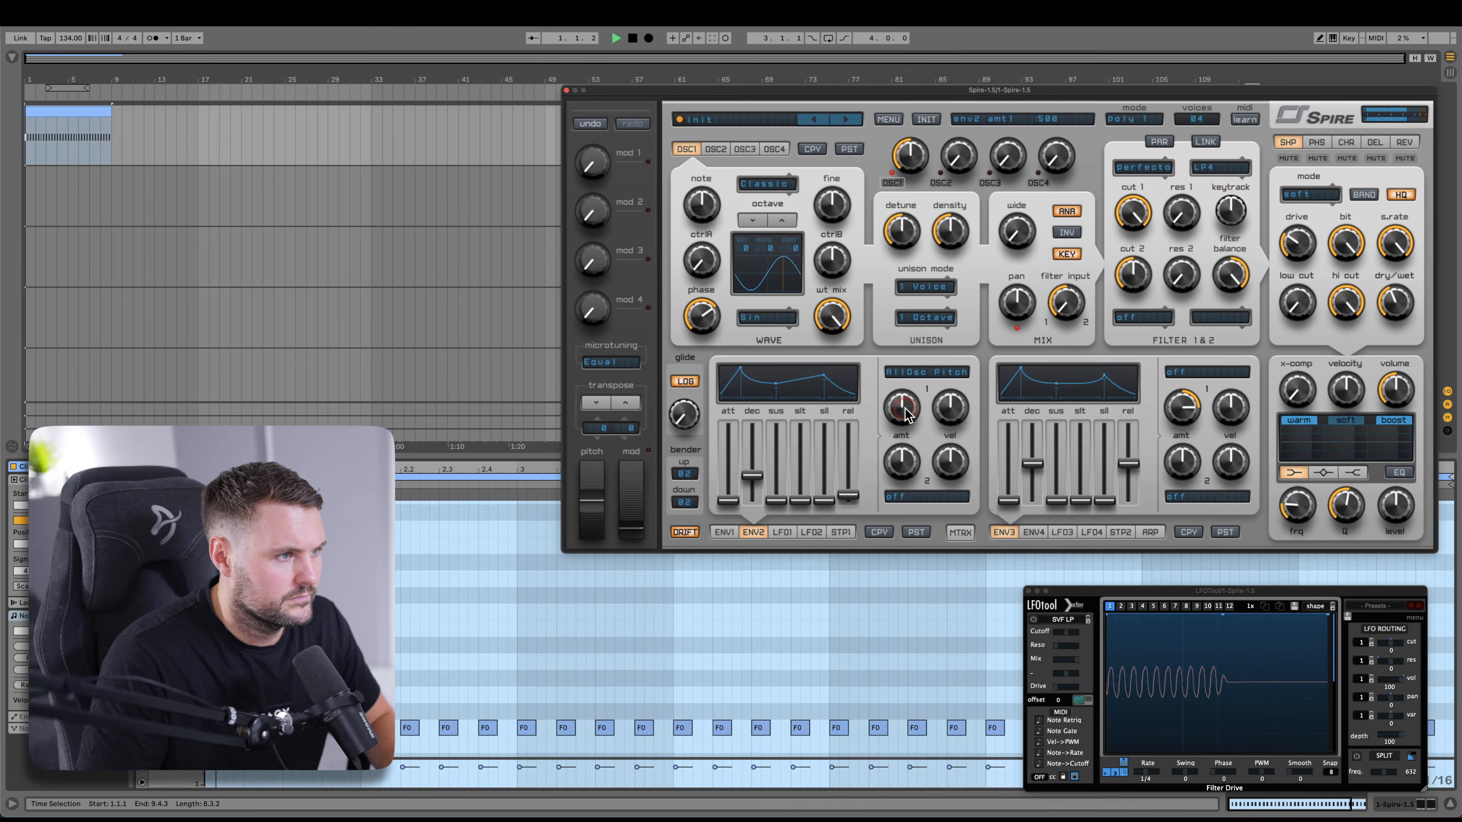
Raise Env2's first modulation amount to 735 and play the clip to audition the pitch drop
left_click_drag(904, 413, 917, 398)
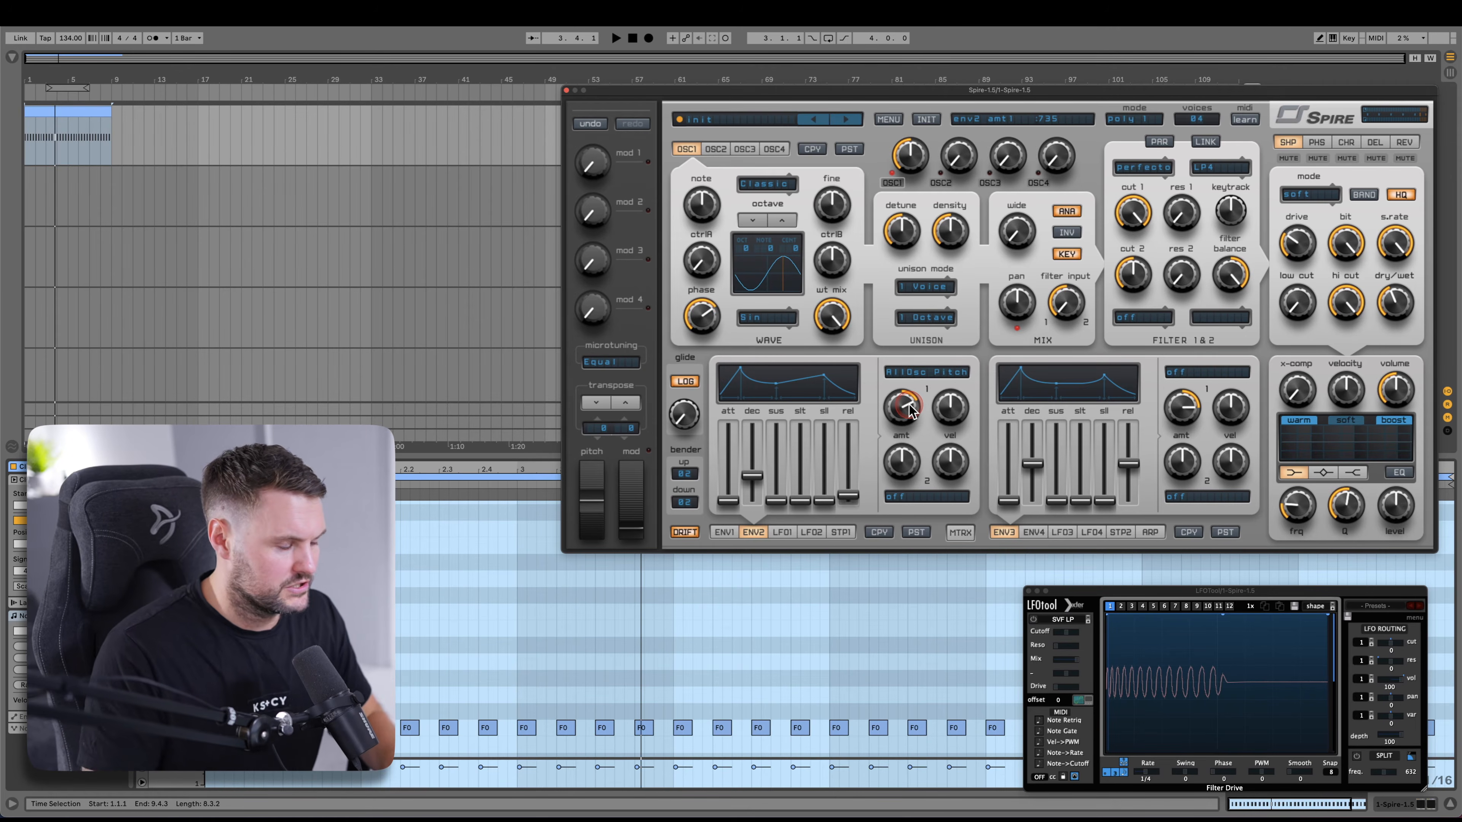
key("space")
left_click(1278, 291)
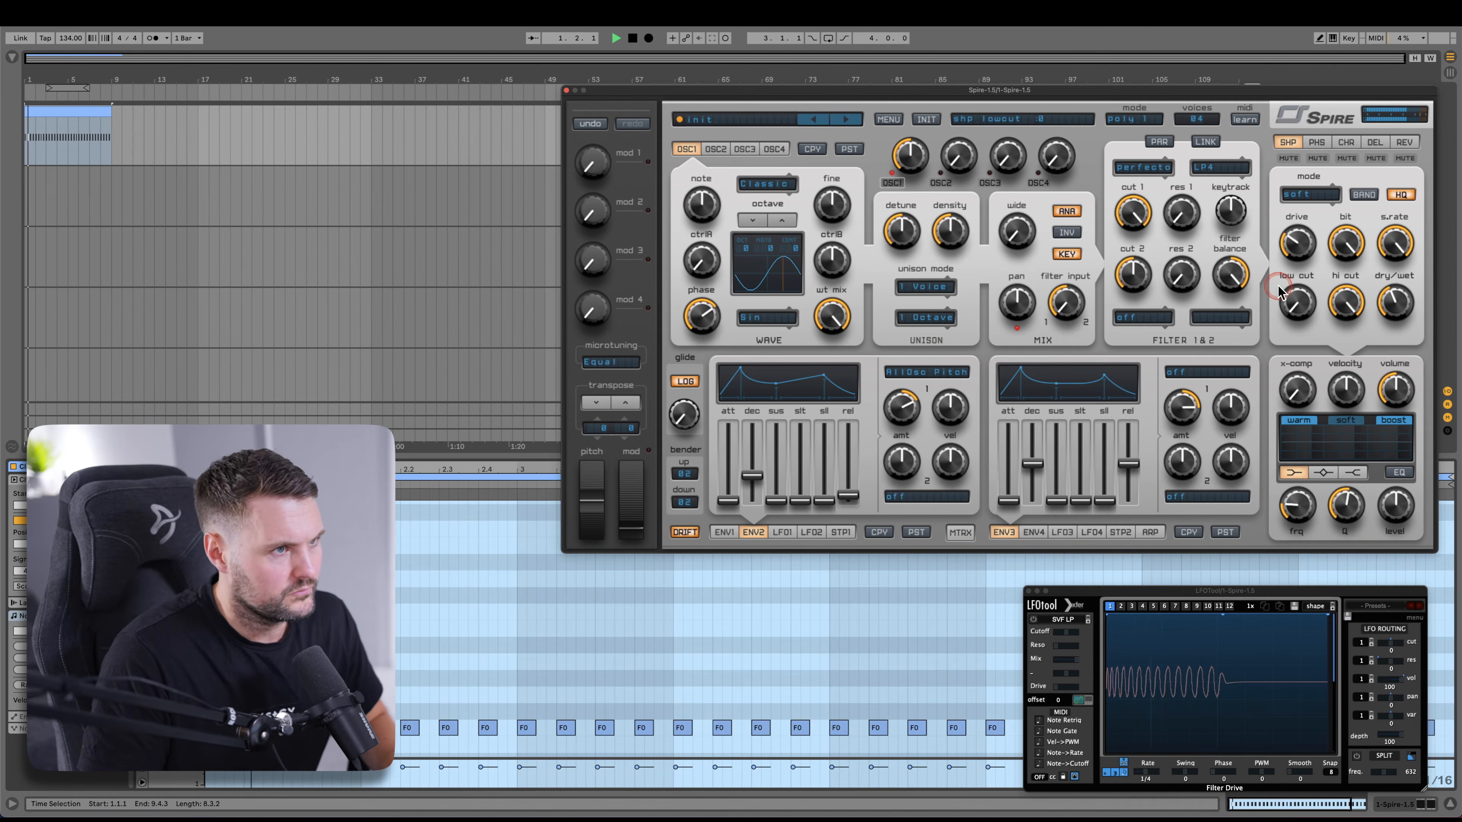
left_click(829, 477)
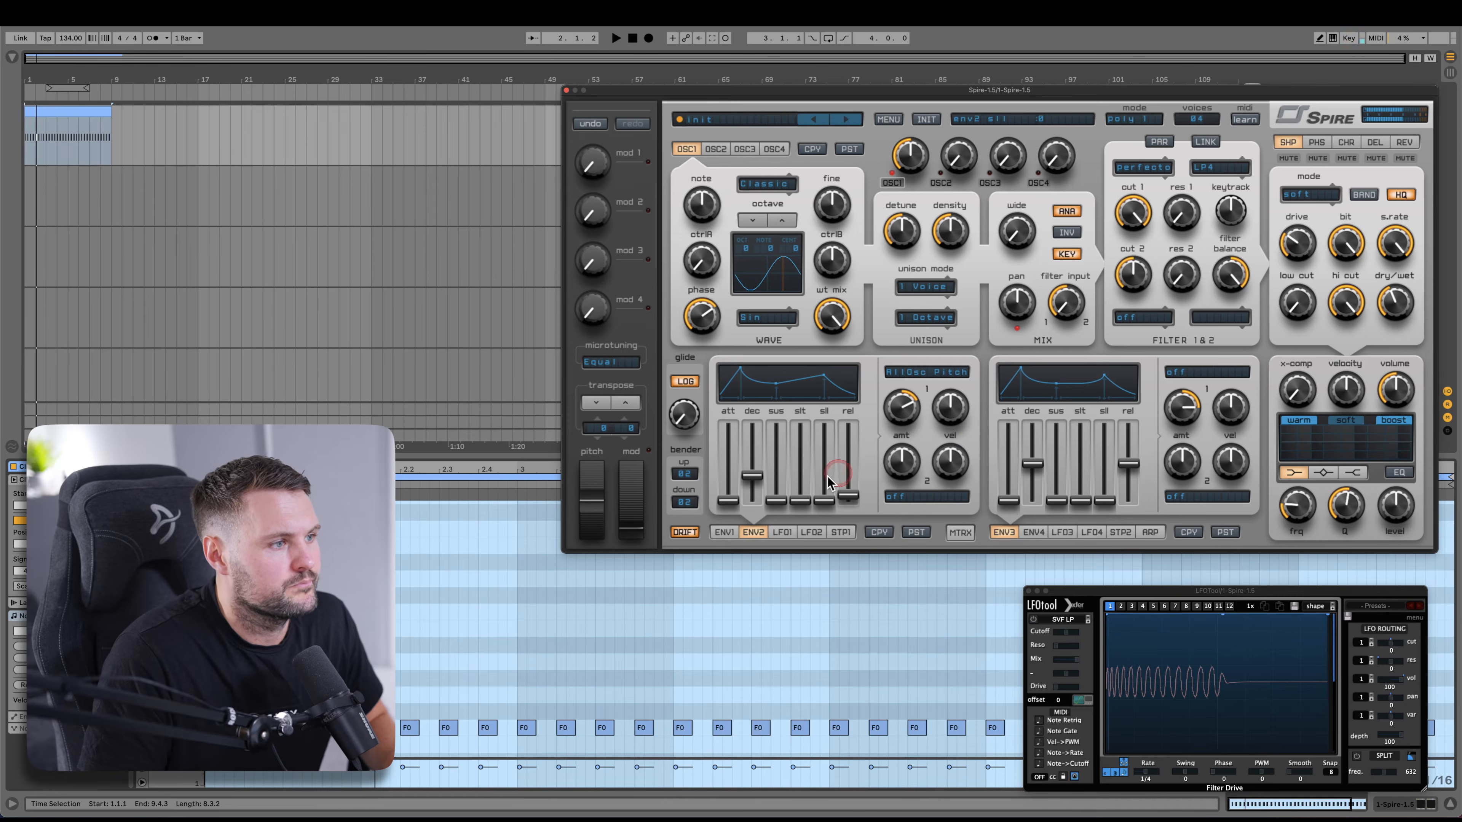
Lower the sustain of Env1 to about a quarter
left_click(721, 534)
left_click(783, 510)
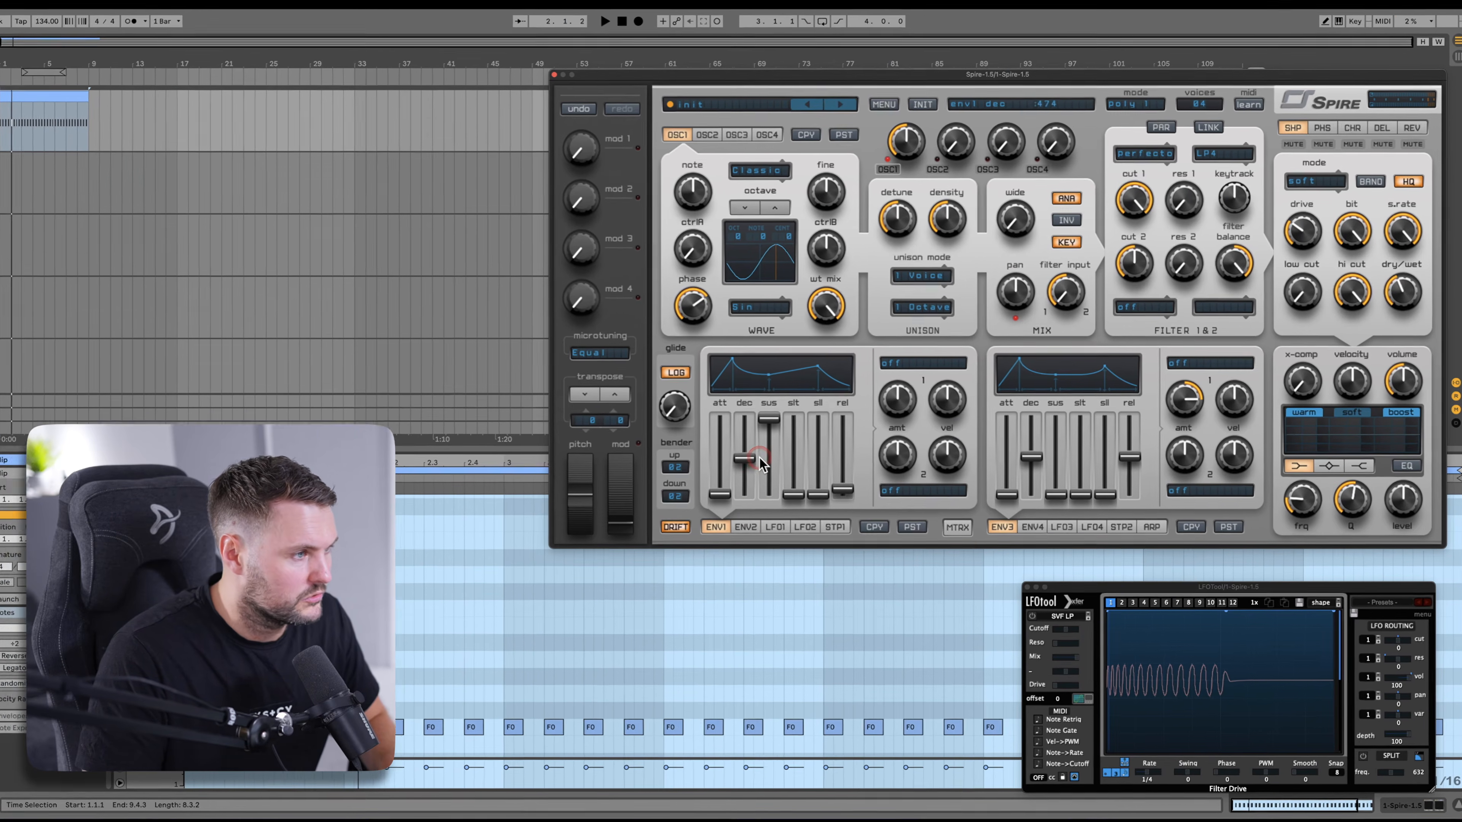
left_click_drag(775, 427, 774, 481)
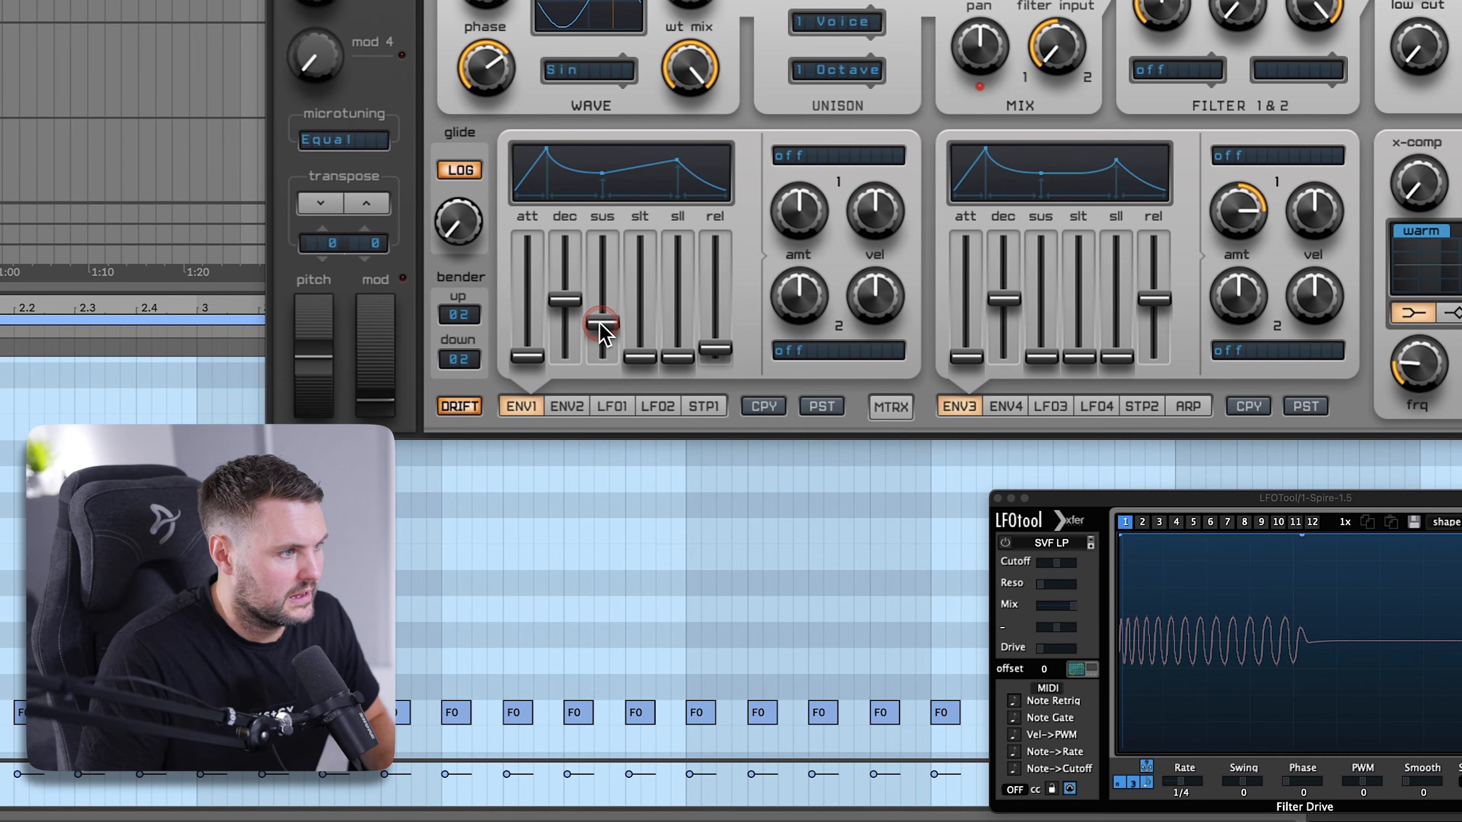
left_click_drag(599, 324, 600, 330)
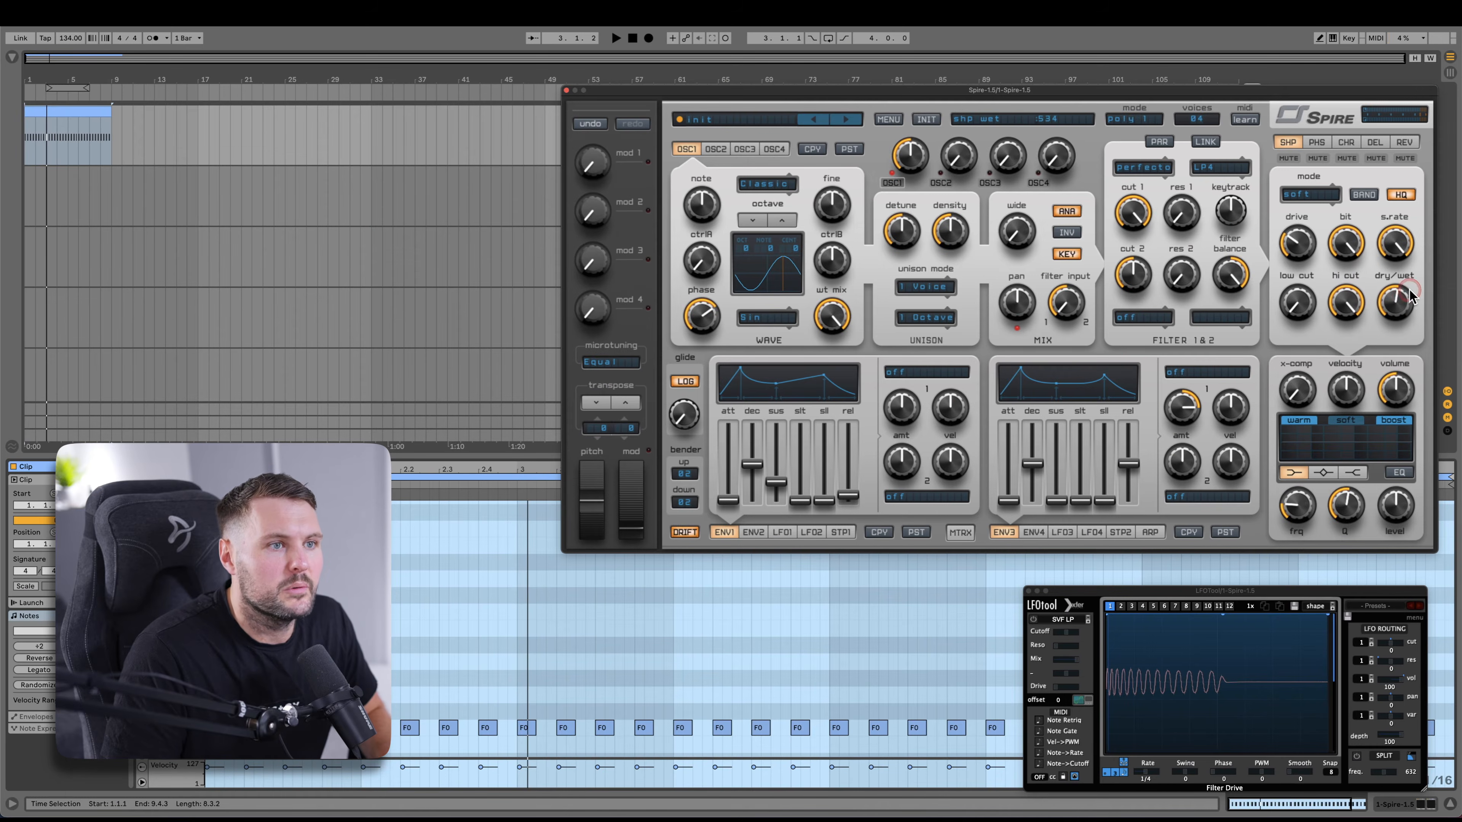
Raise the shaper's dry/wet mix above halfway while auditioning the sound
left_click_drag(1409, 294, 1404, 302)
key("space")
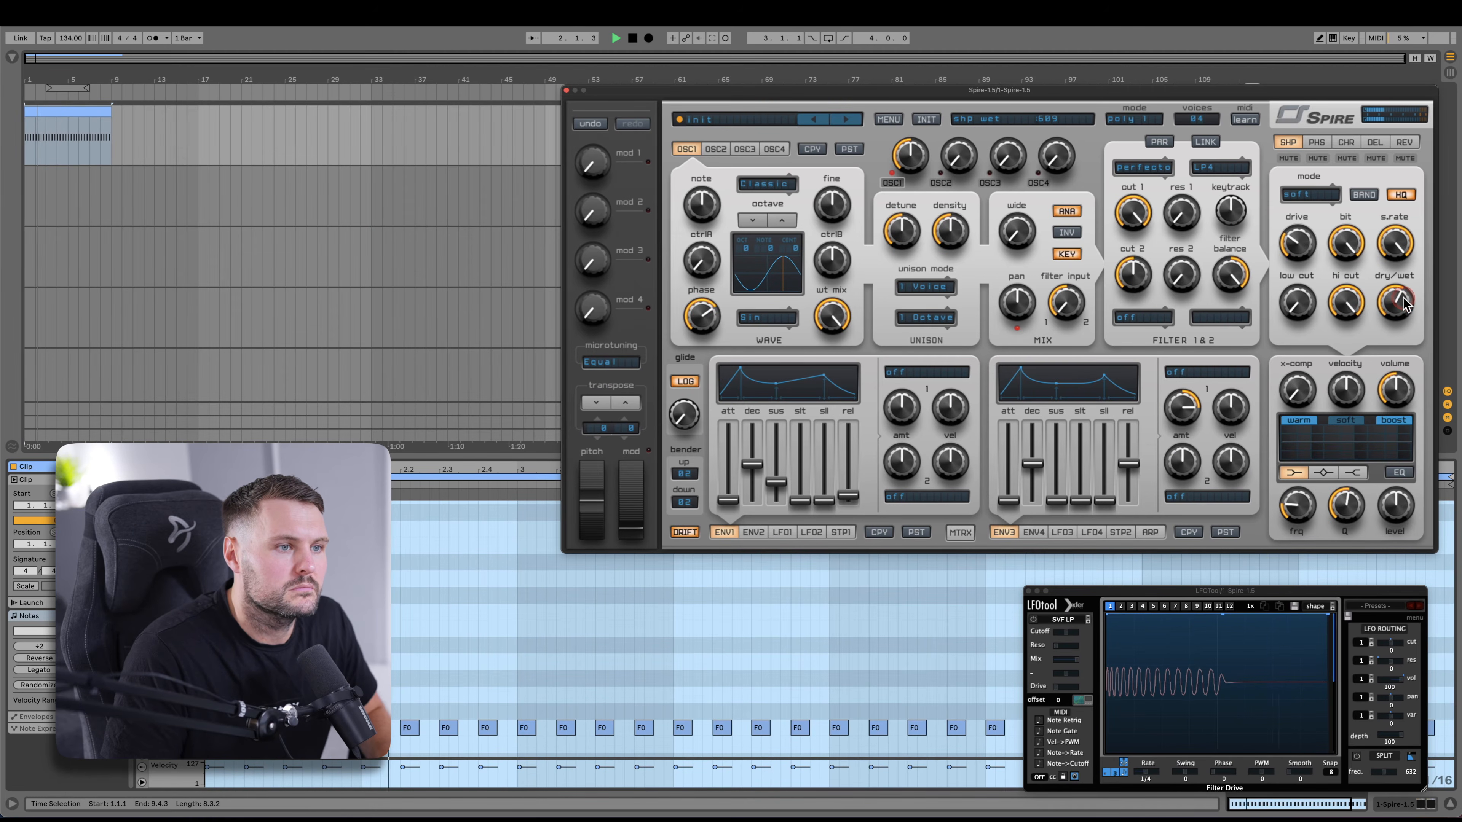
key("space")
Raise the x-comp amount to 172
left_click(761, 426)
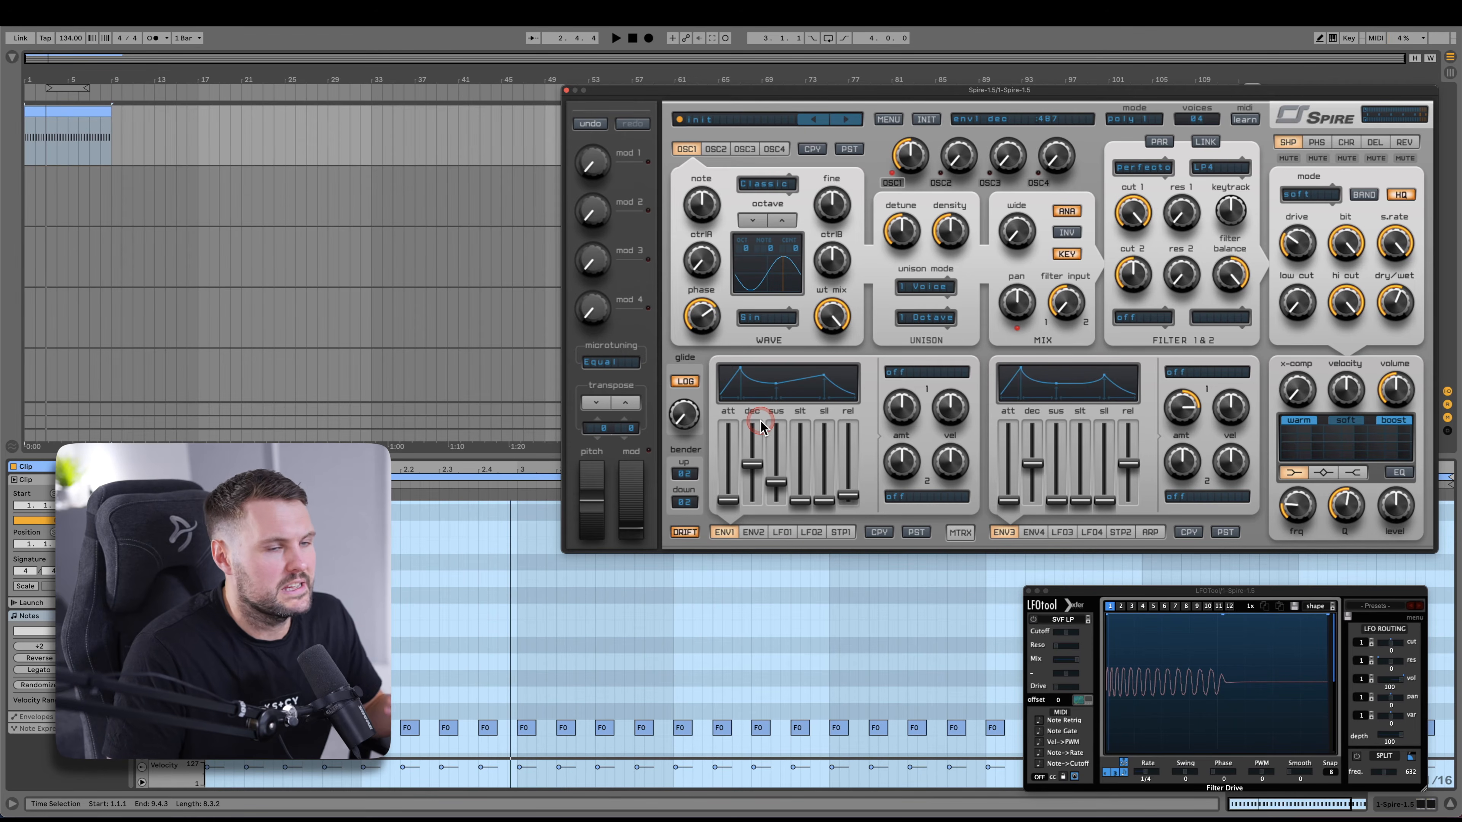
left_click(840, 471)
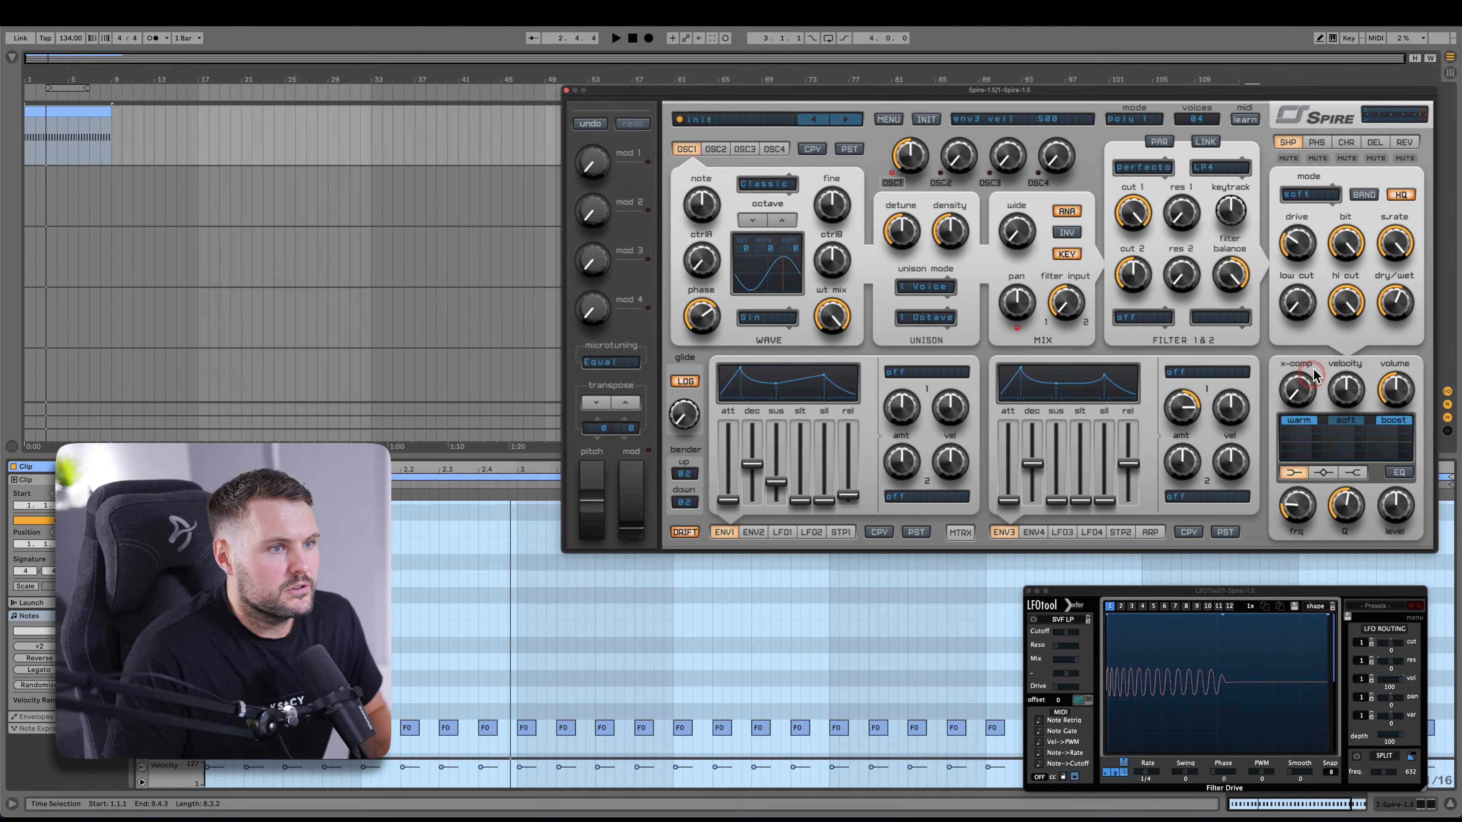
left_click_drag(1302, 390, 1297, 409)
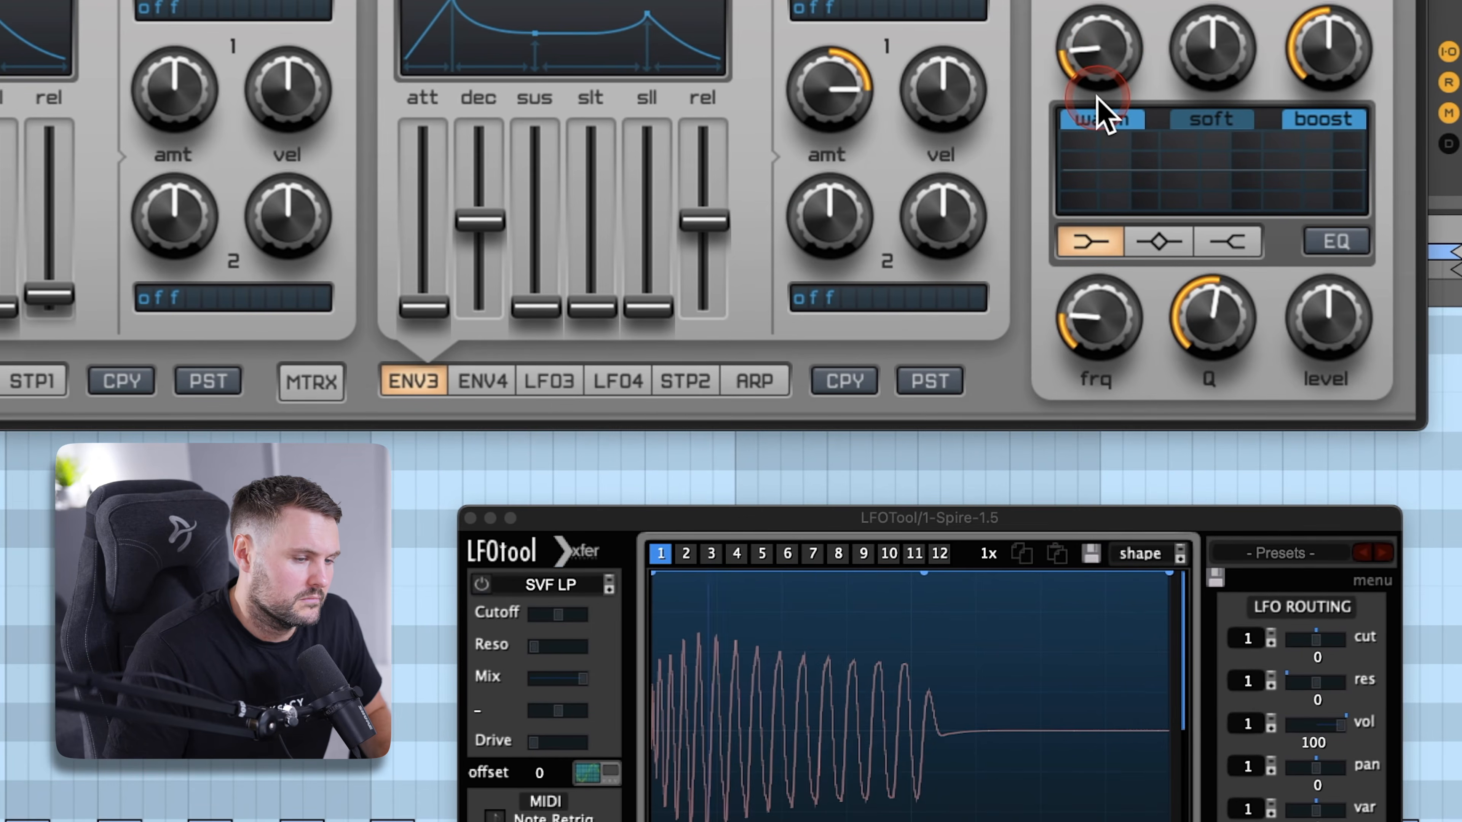
left_click_drag(1096, 98, 1111, 15)
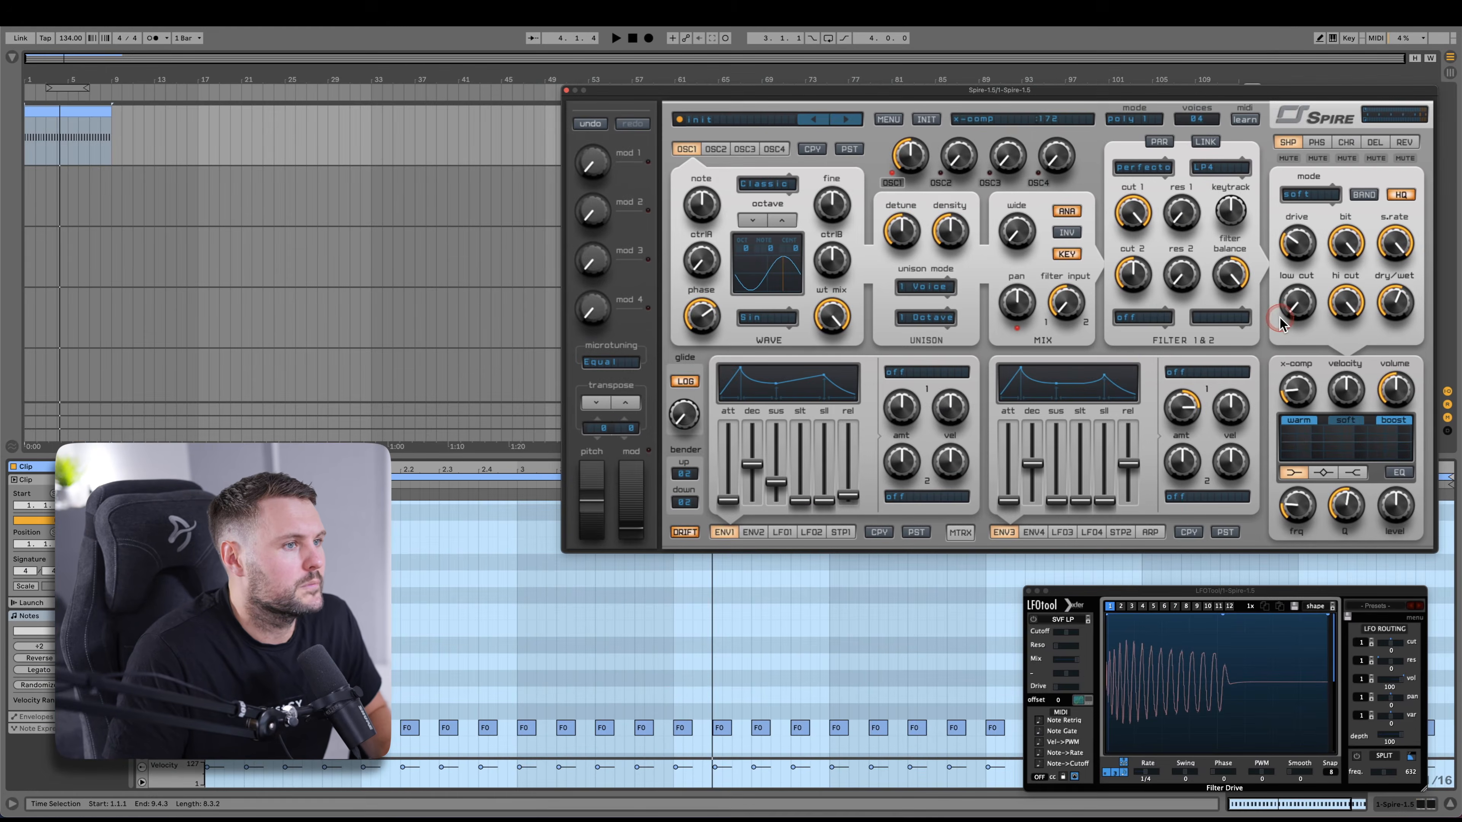
Fine-tune Env2 by slightly raising its decay and its All Osc Pitch modulation amount
left_click(751, 541)
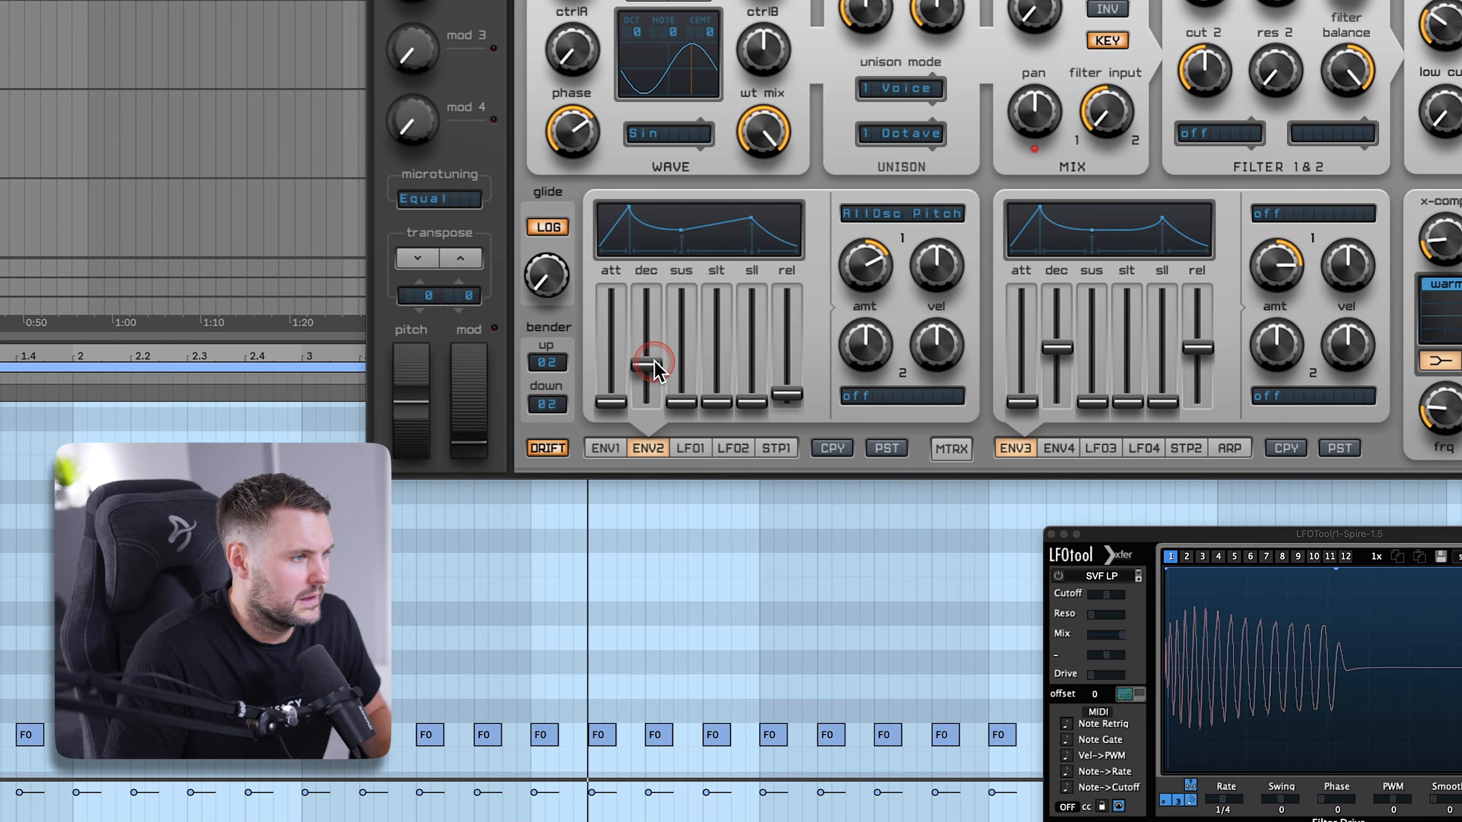
left_click_drag(872, 269, 871, 265)
left_click_drag(644, 362, 659, 368)
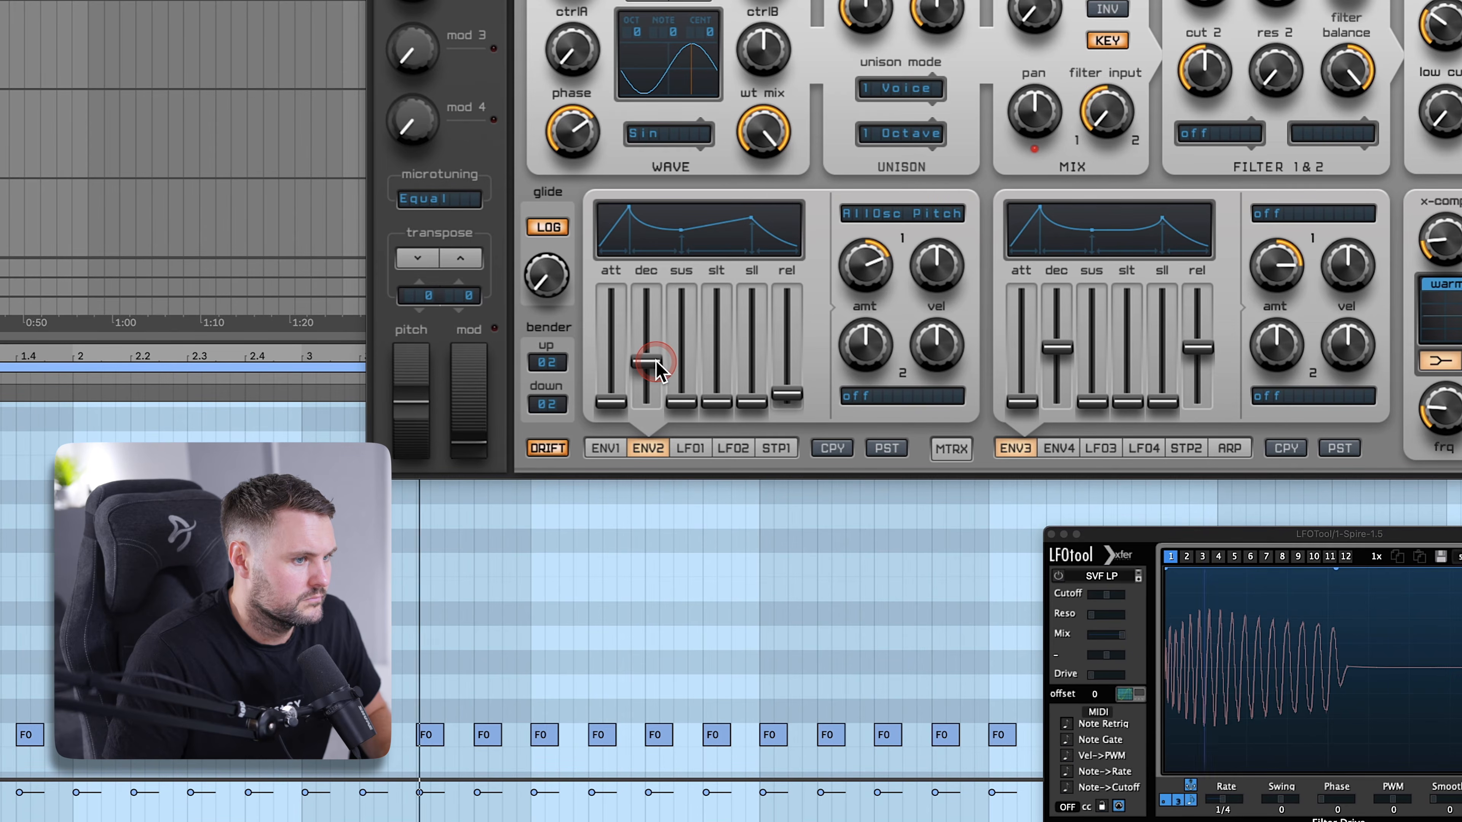
left_click(752, 439)
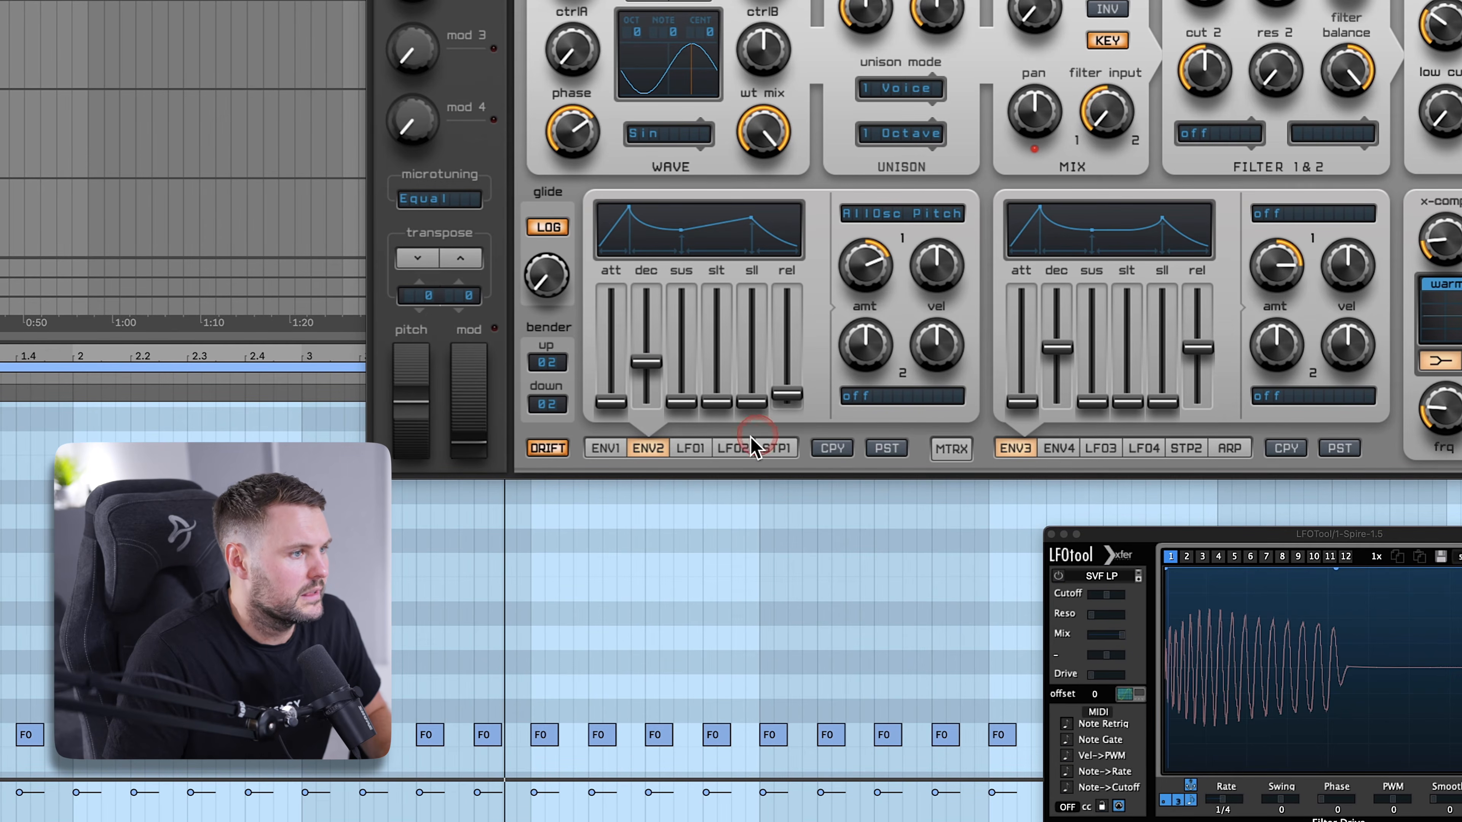
Review Env1's attack, decay and sustain settings while playing back the sound
left_click(620, 451)
left_click(680, 392)
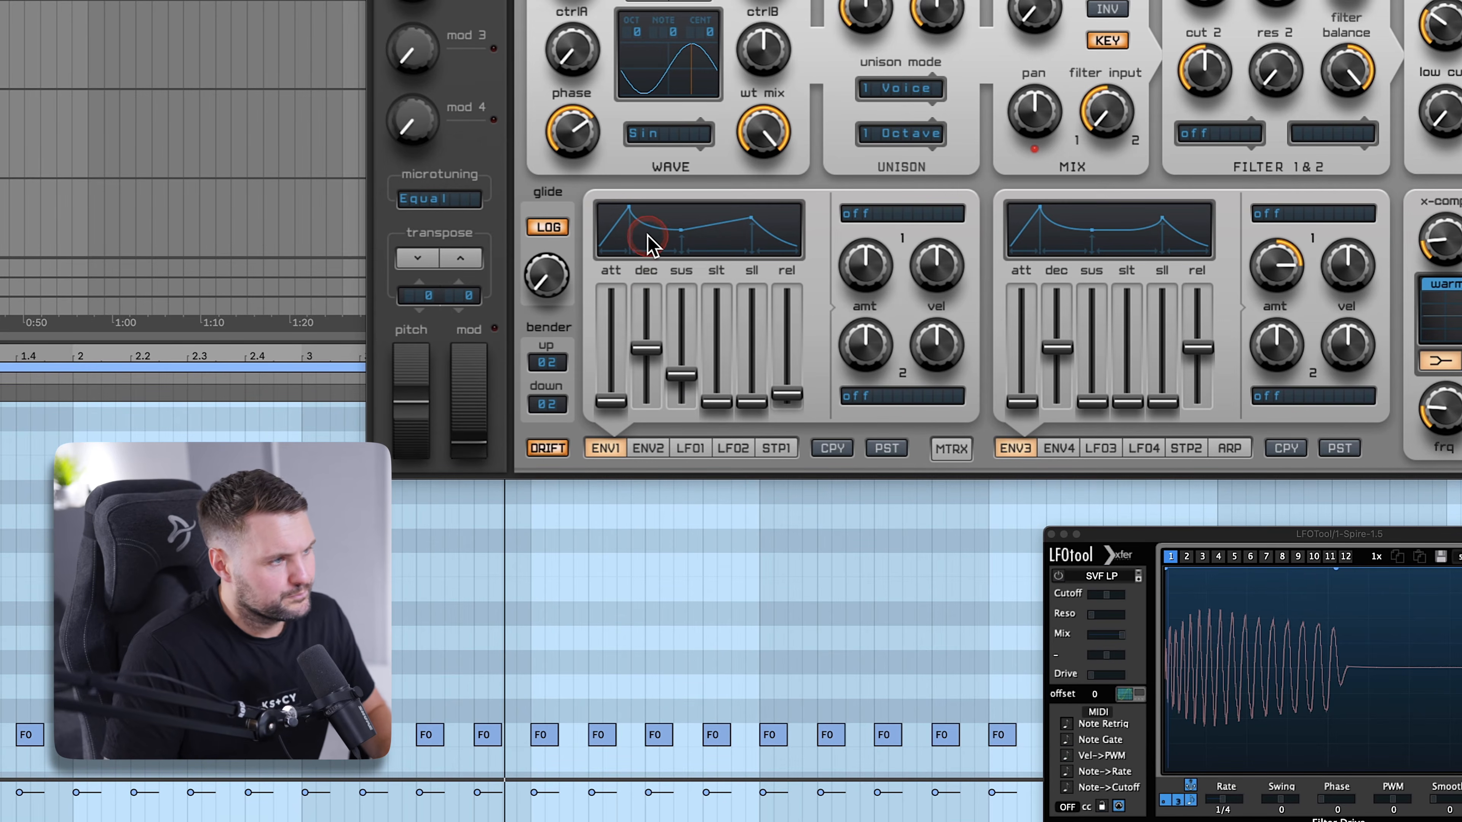
left_click(611, 403)
left_click(648, 265)
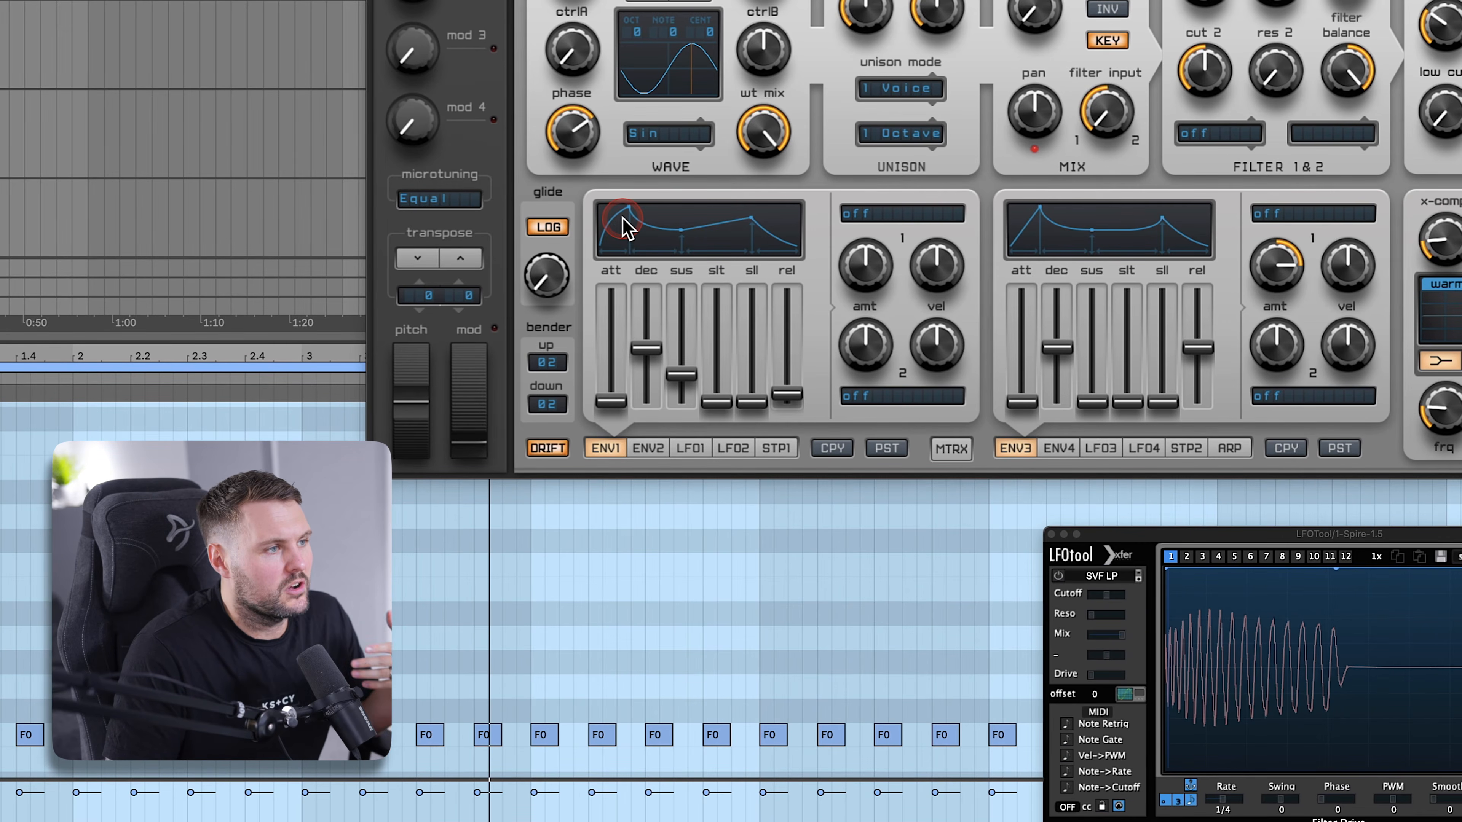
key("space")
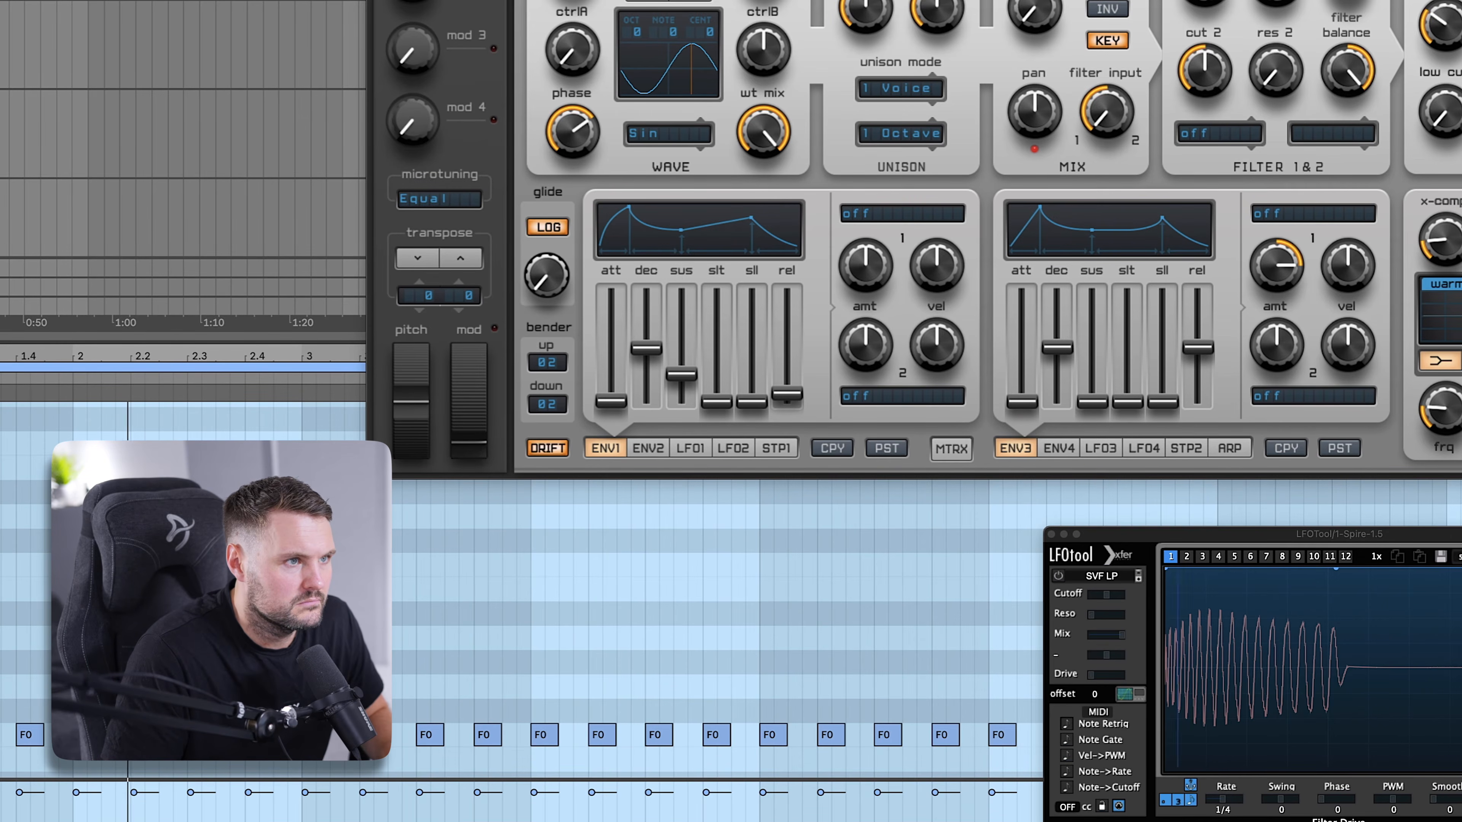
left_click(1122, 303)
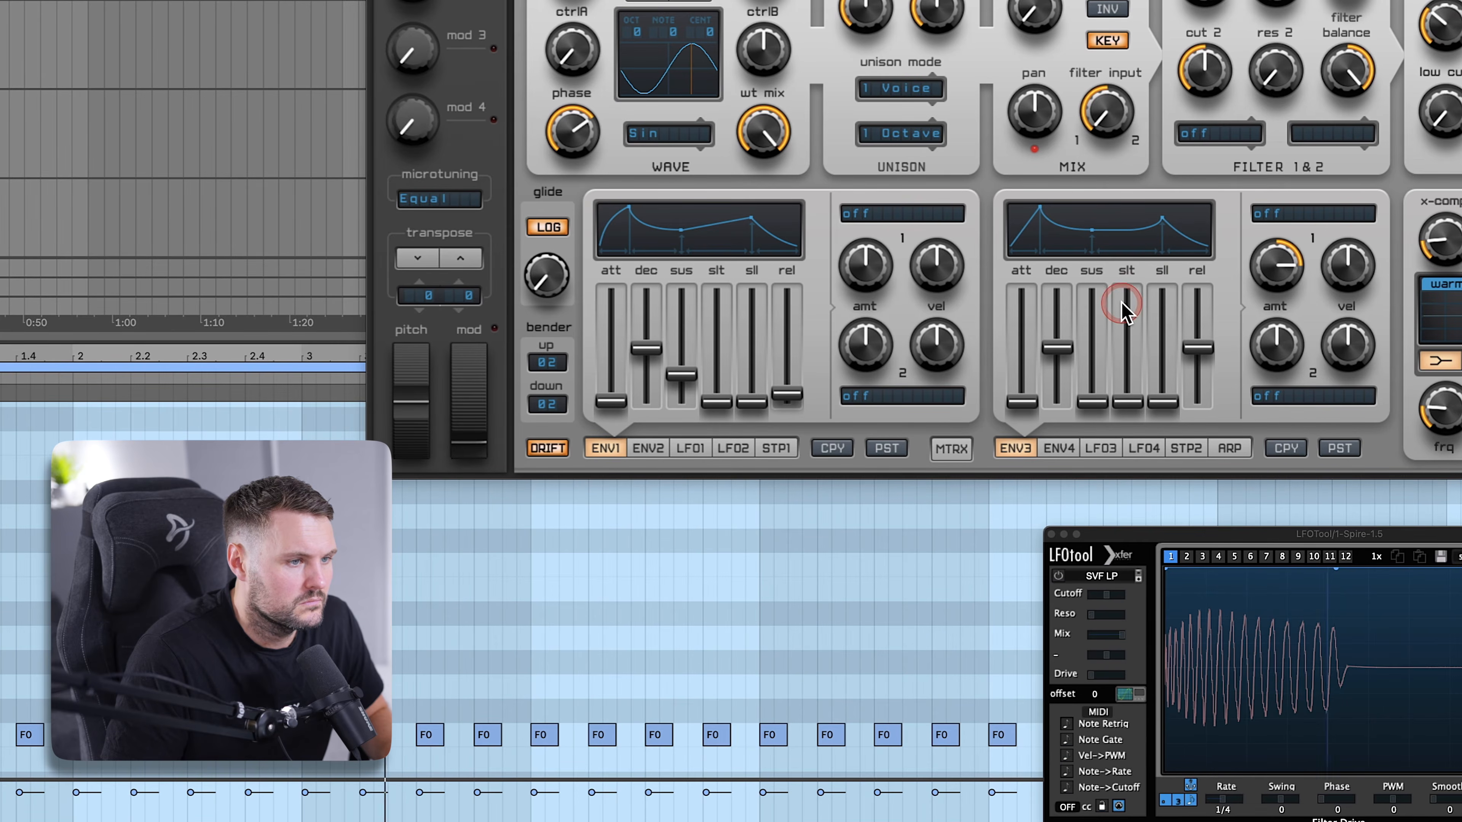
left_click(1091, 286)
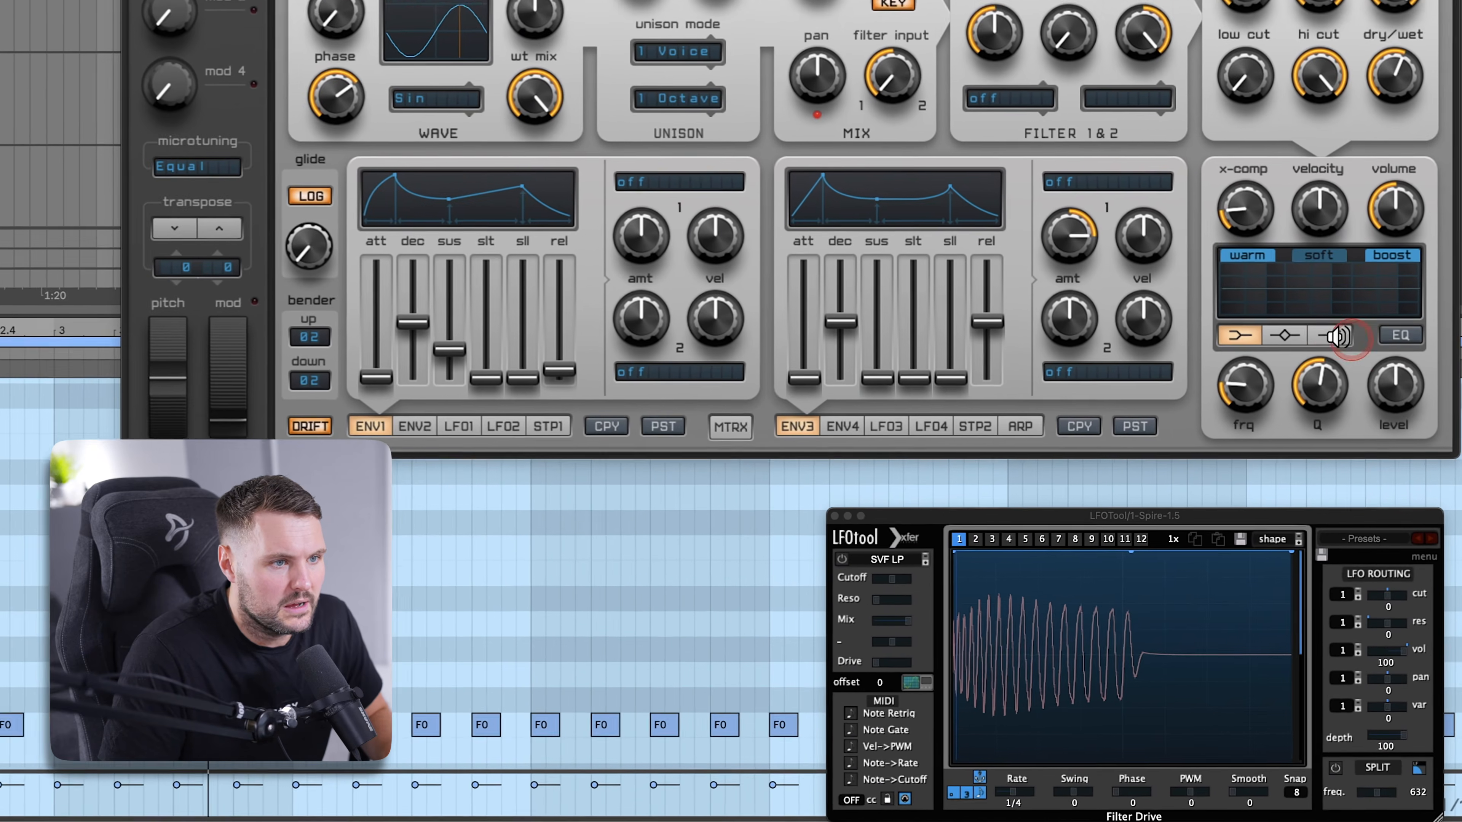
left_click(1351, 472)
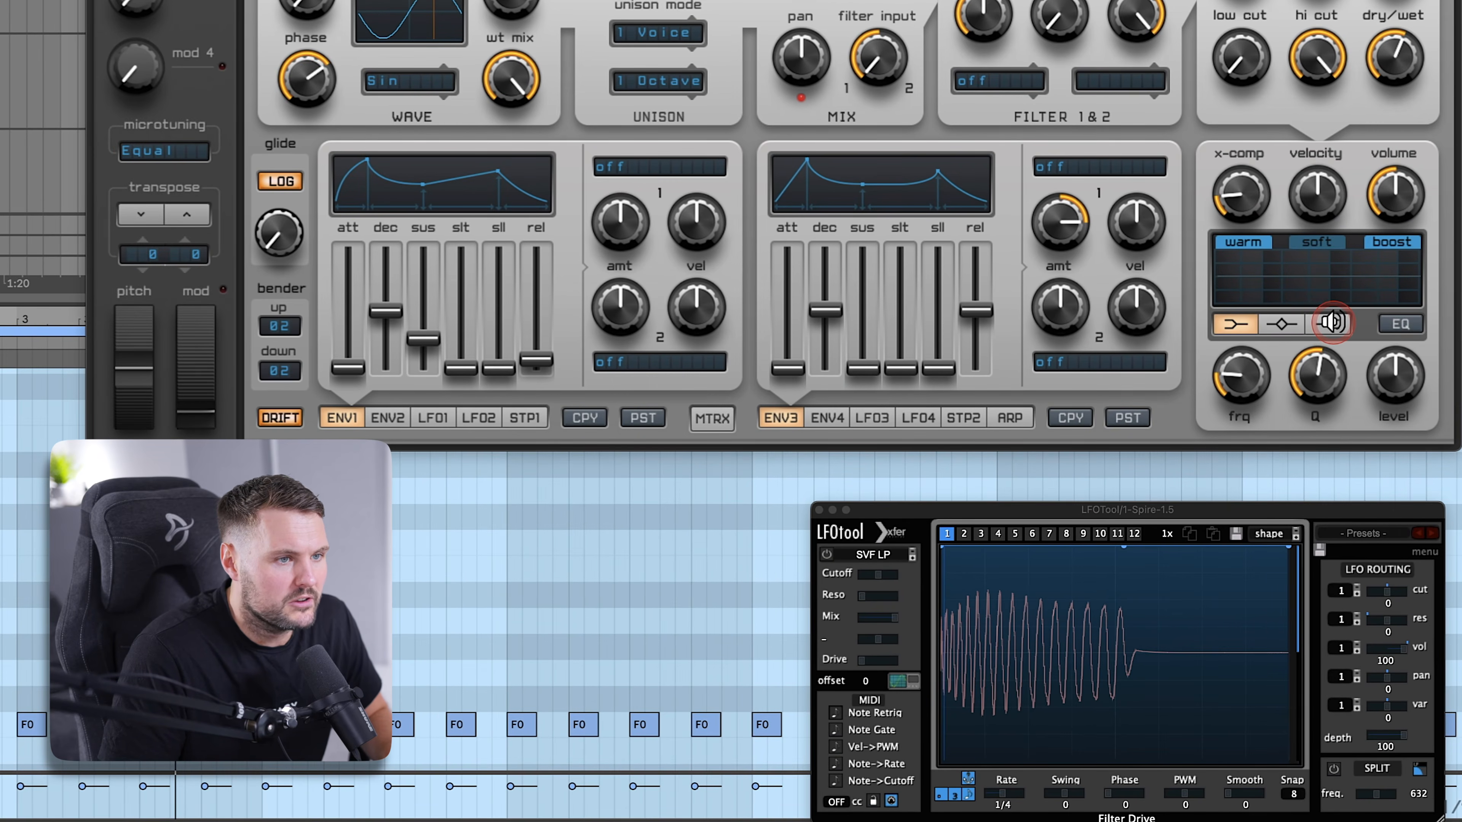
Enable the EQ and boost its high shelf band, moving the shelf's frequency up
left_click(1381, 321)
left_click(1329, 324)
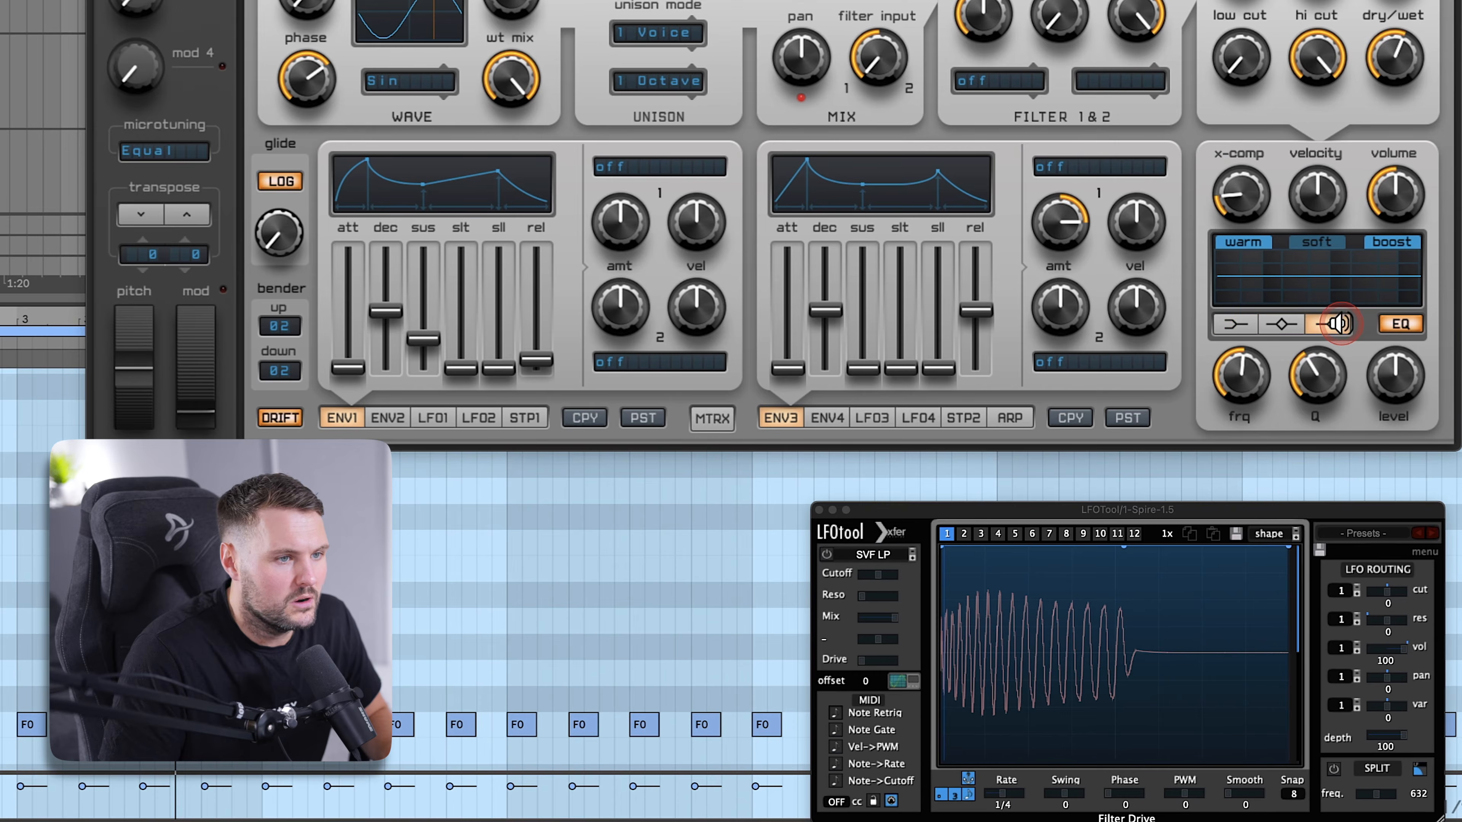
left_click_drag(1408, 377, 1408, 366)
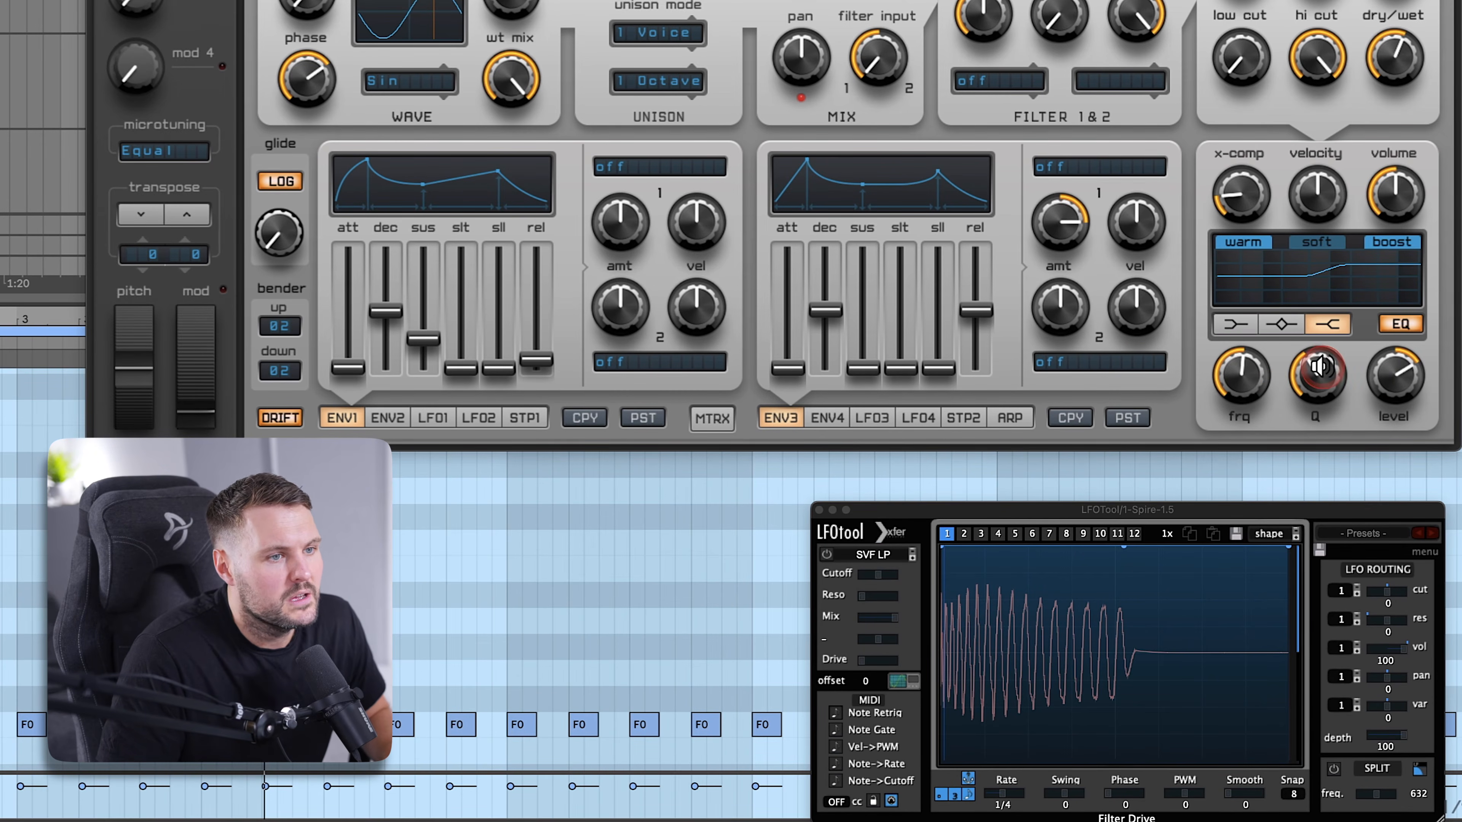
left_click(1246, 380)
left_click_drag(1246, 378, 1255, 373)
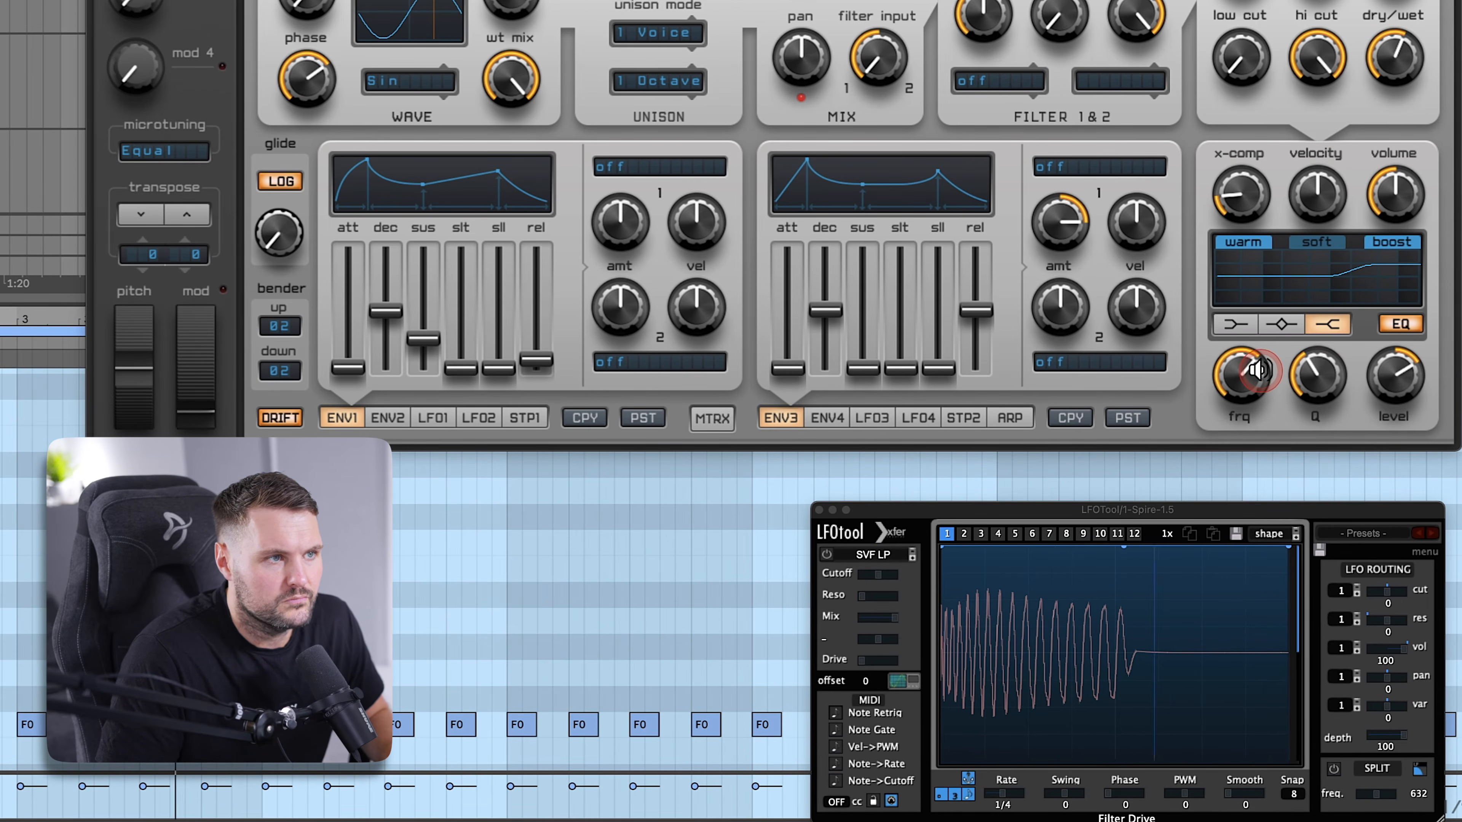
left_click(1142, 382)
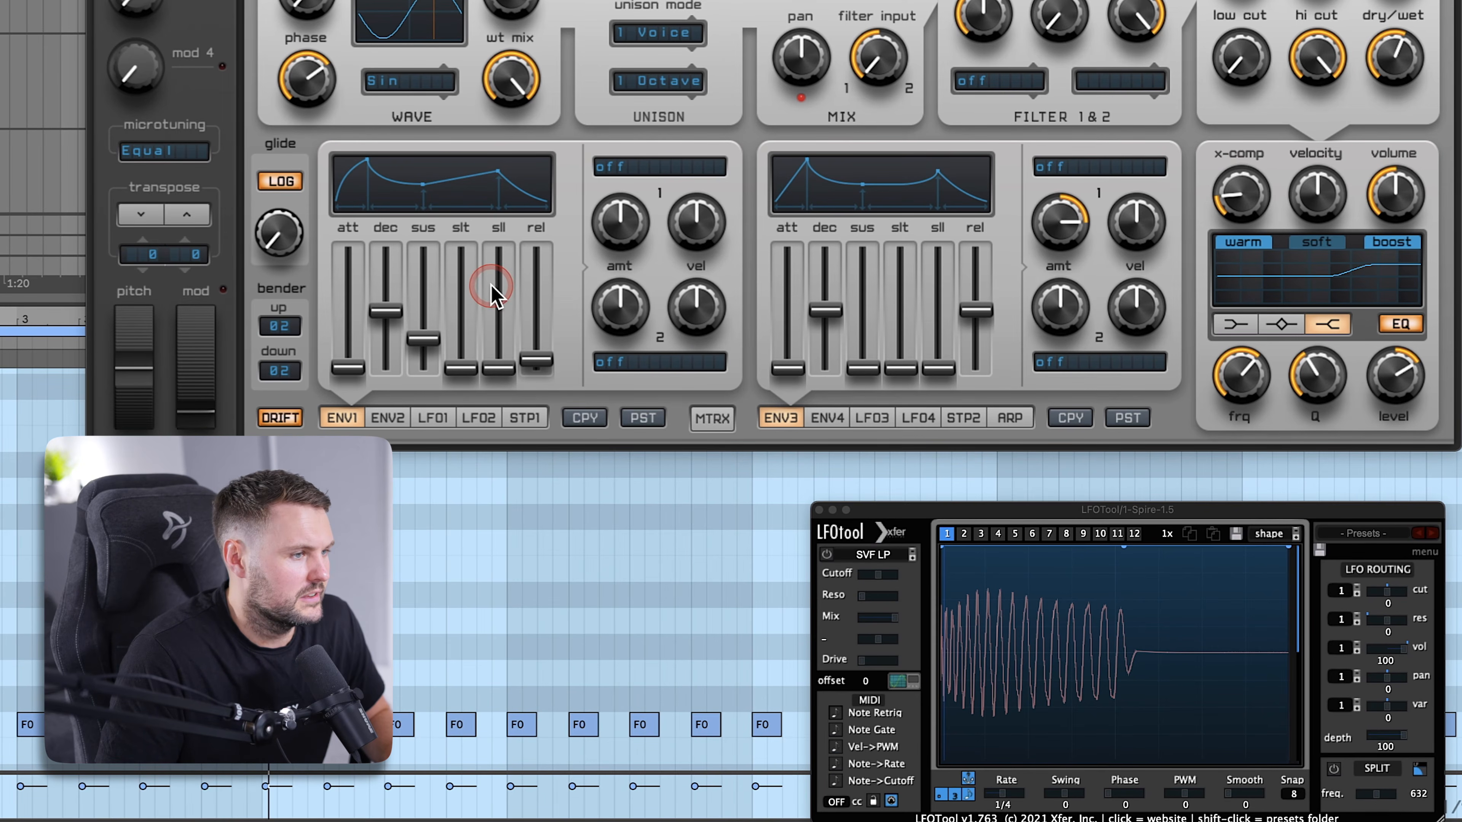
Lengthen Env1's release slightly and lower its sustain and decay to reshape the kick's tail
left_click_drag(542, 359, 546, 348)
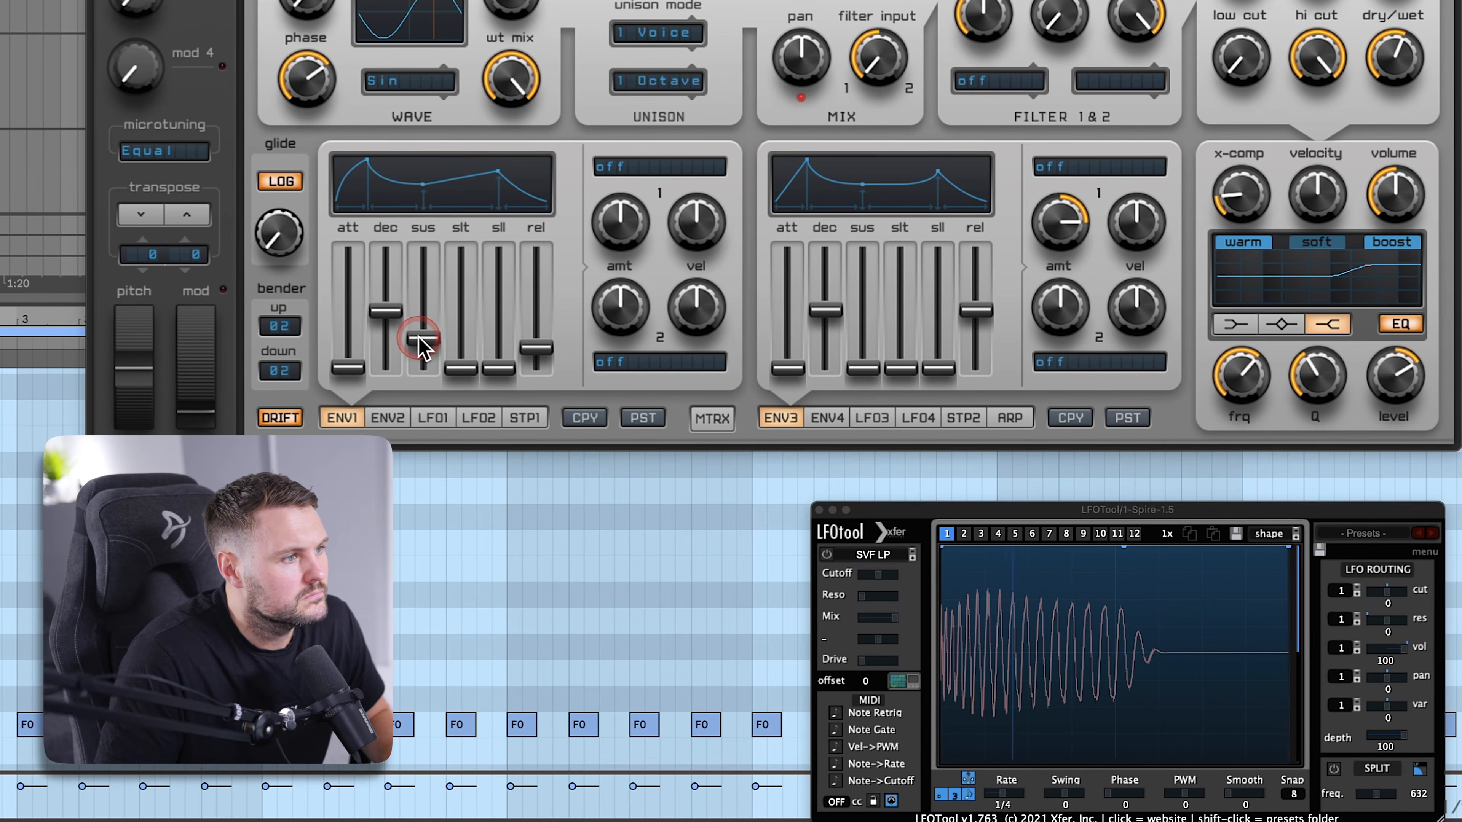
left_click_drag(421, 345, 424, 364)
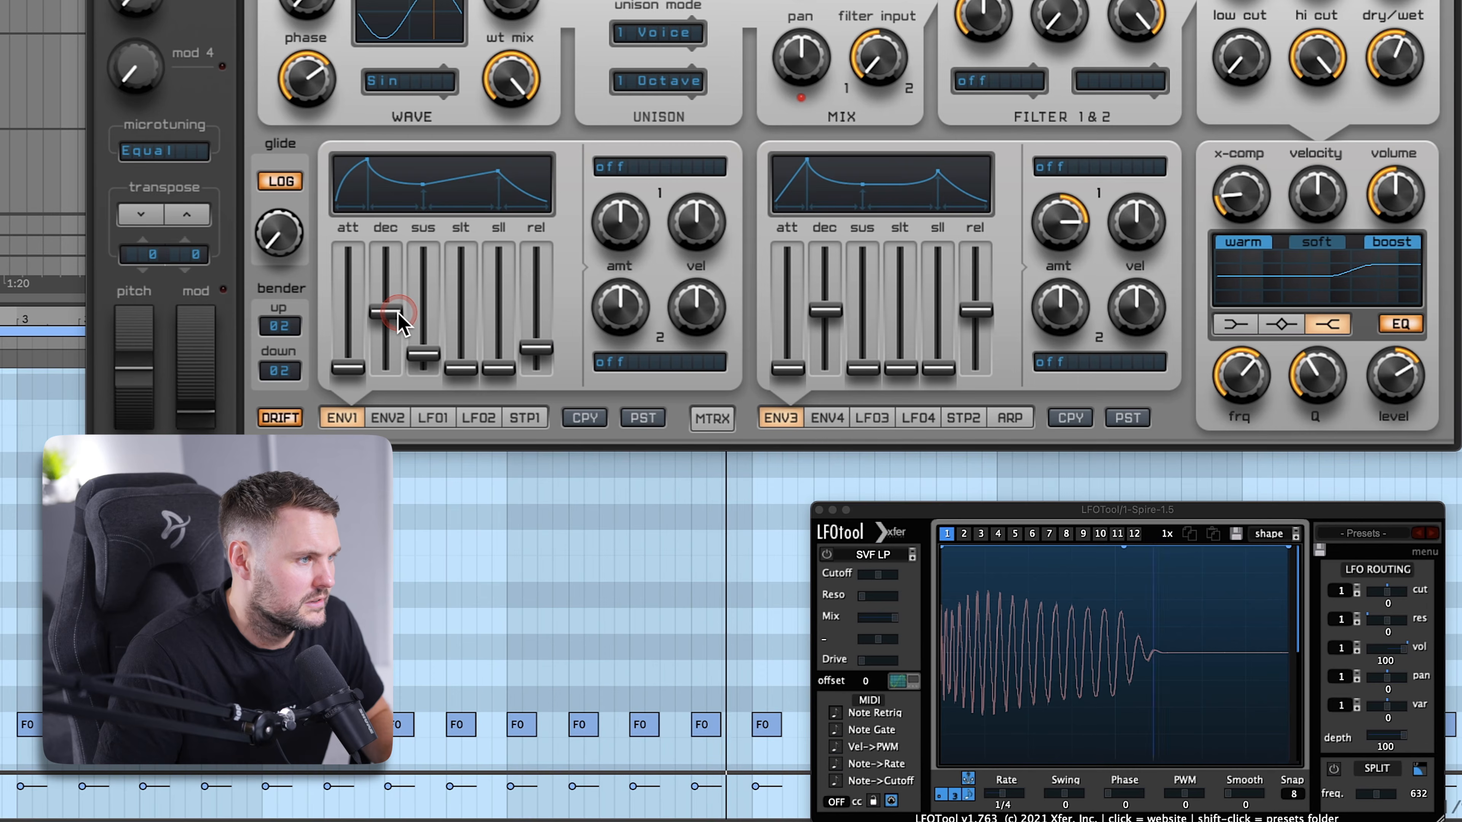
left_click_drag(401, 322, 403, 331)
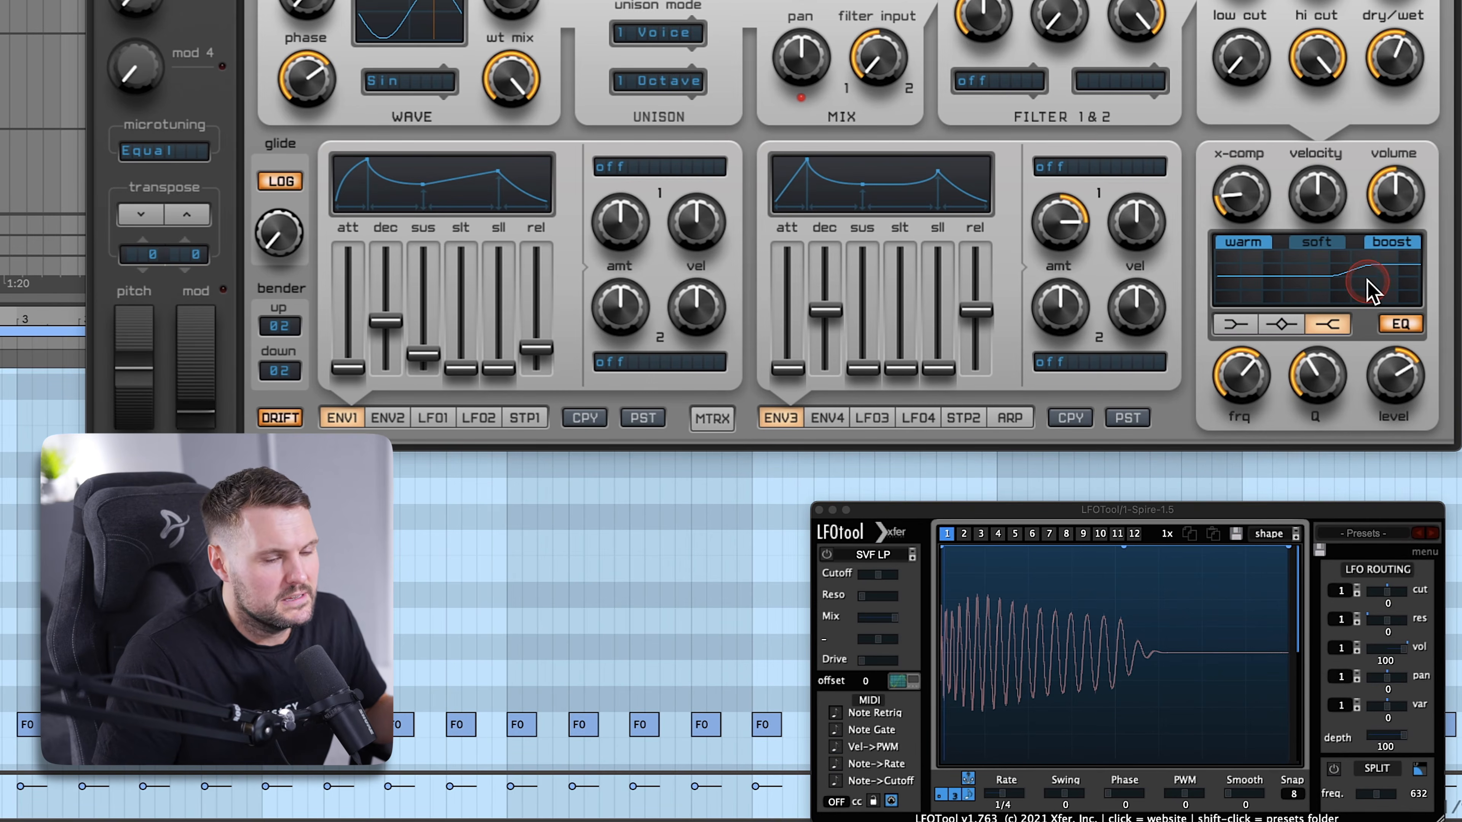
Cut the EQ's mid band with a moderate, narrow dip by raising Q and lowering its frequency
left_click(1281, 324)
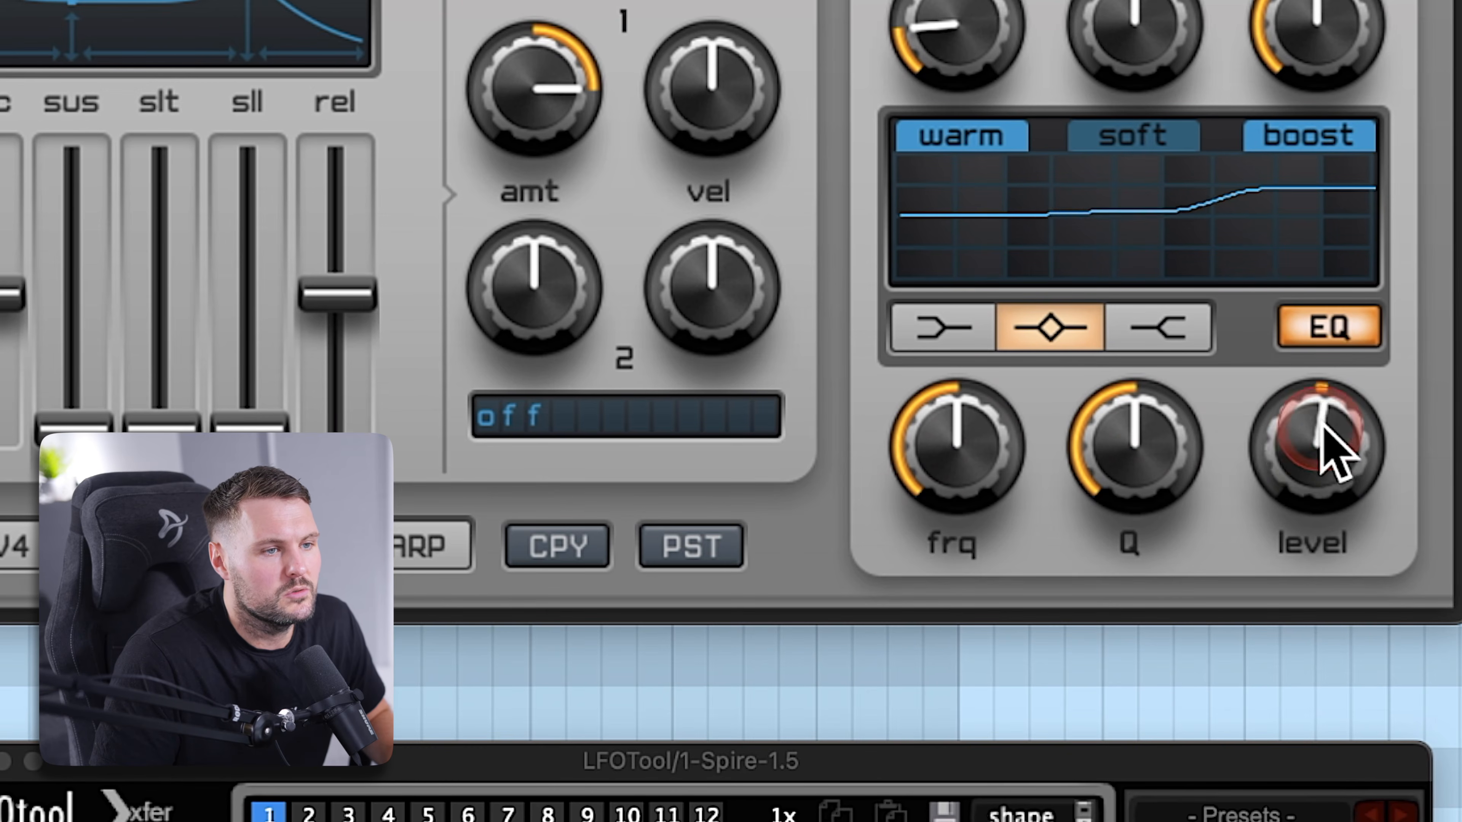
left_click_drag(1323, 449, 1305, 529)
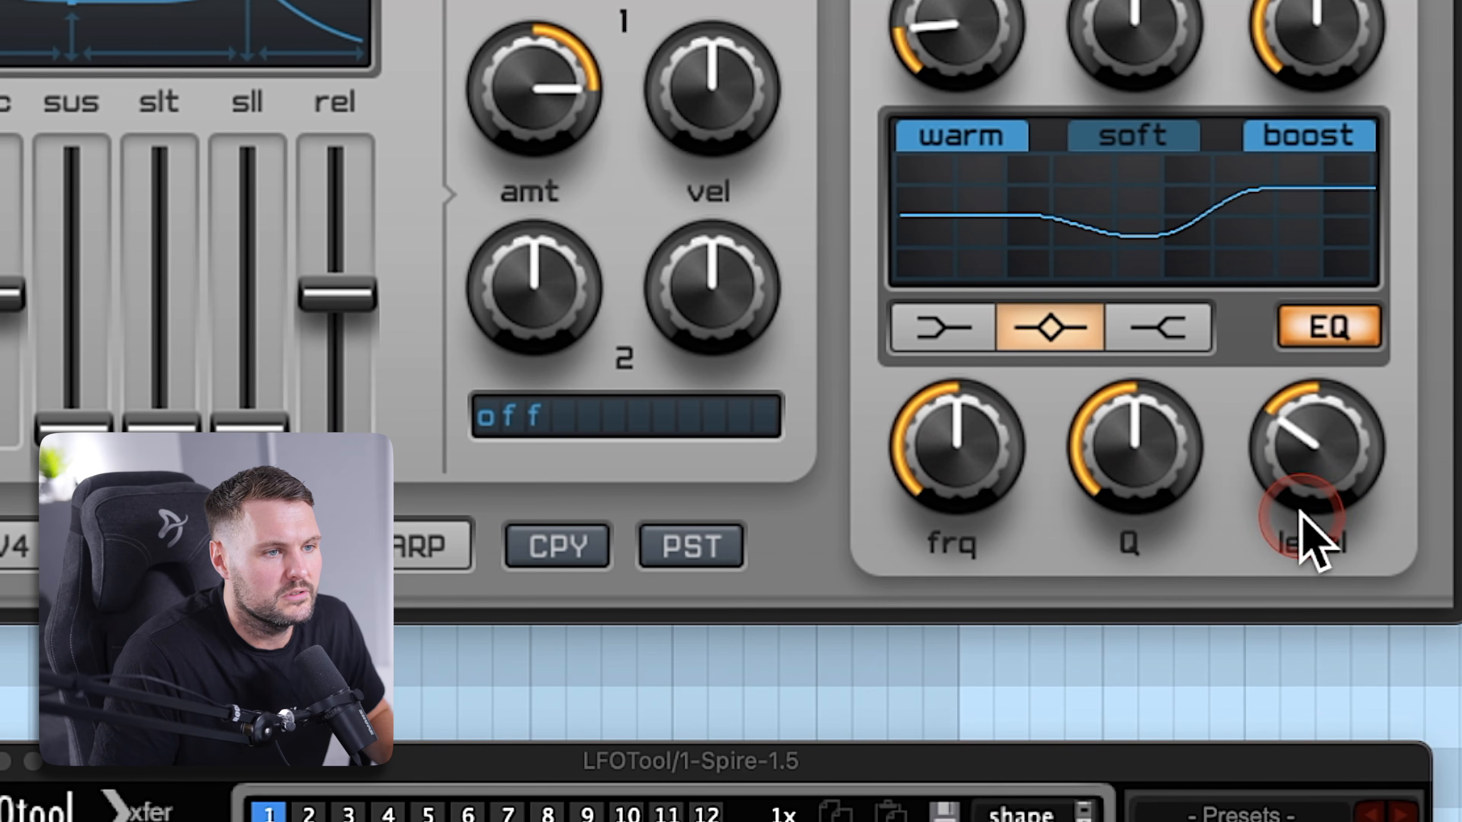
left_click_drag(1149, 496, 1207, 371)
left_click_drag(1340, 472, 1338, 529)
left_click_drag(1001, 465, 968, 494)
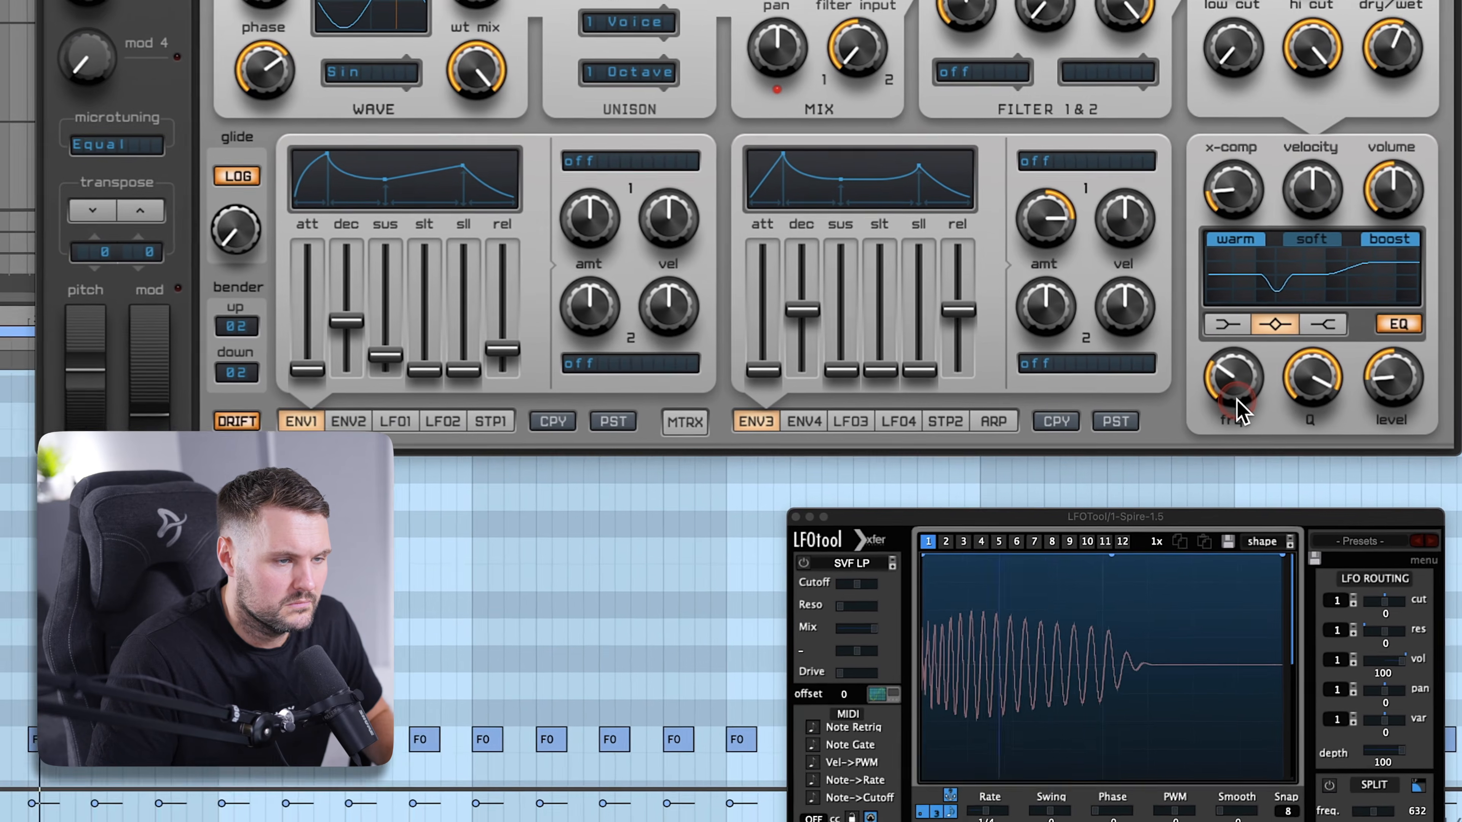
left_click_drag(1240, 412, 1254, 385)
left_click(1295, 318)
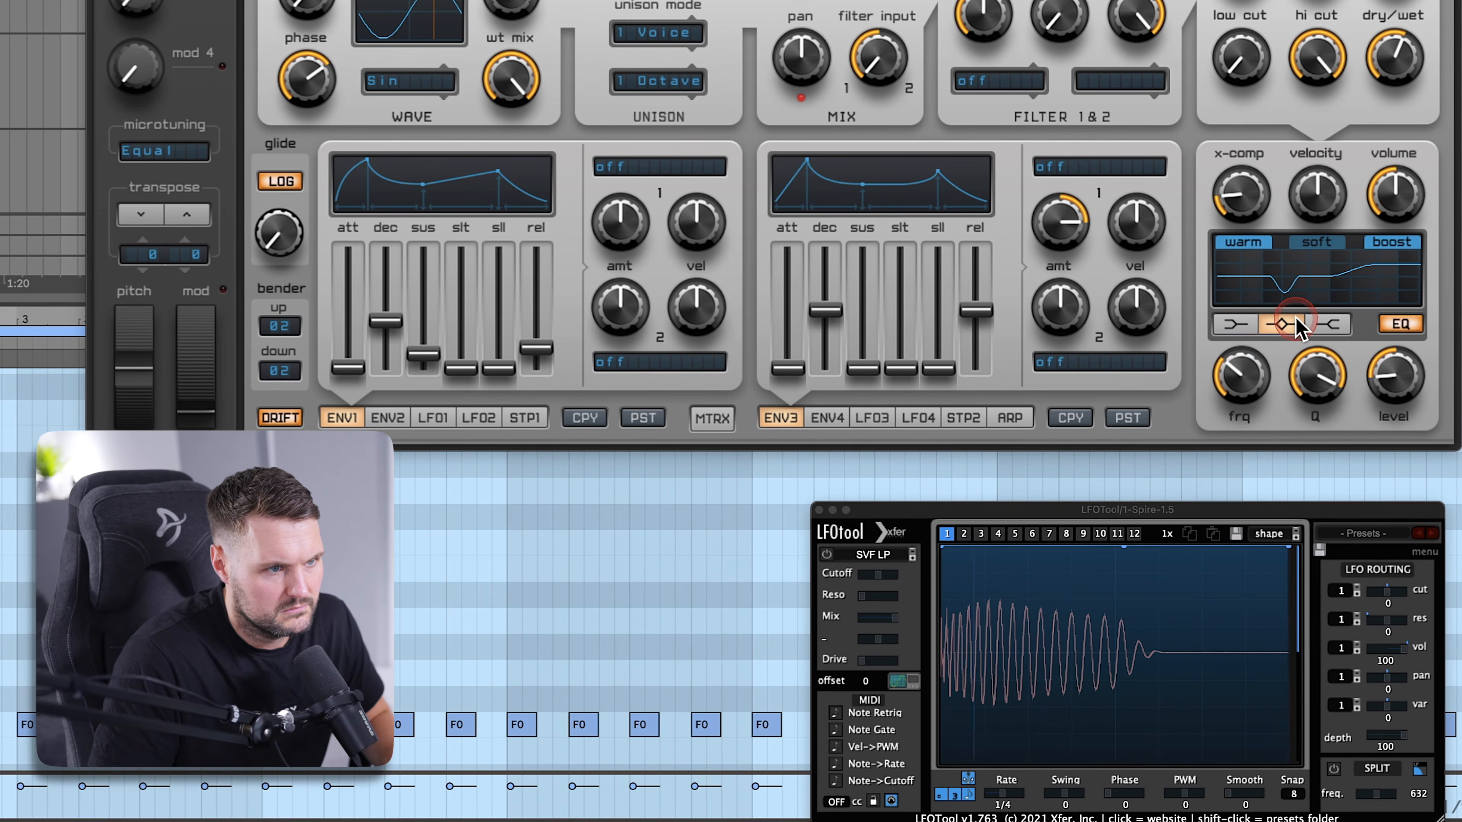
left_click_drag(1394, 377, 1420, 393)
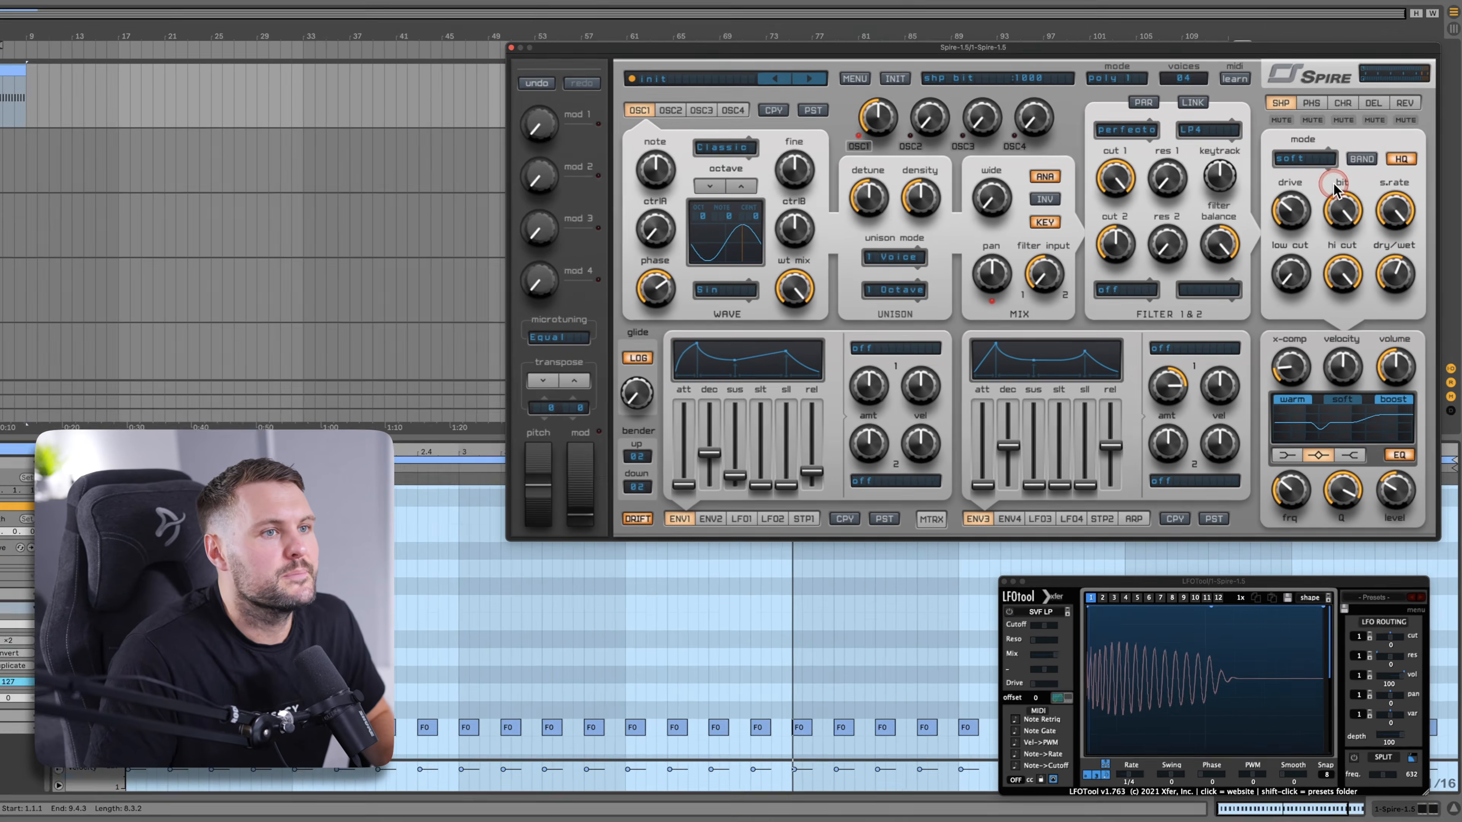
Audition the shaper's warm and hard modes and return it to soft
left_click(1316, 194)
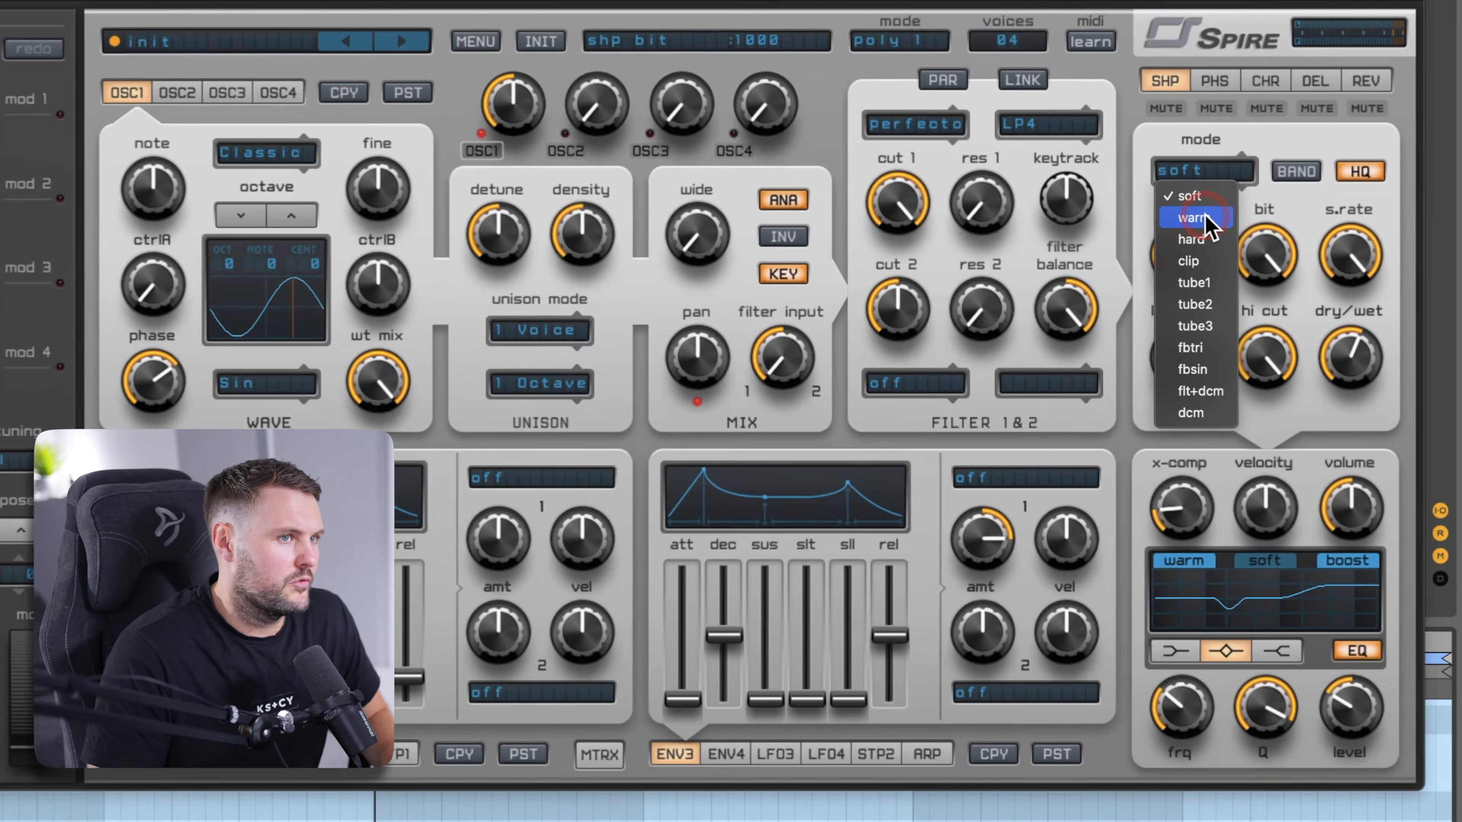
left_click(1311, 220)
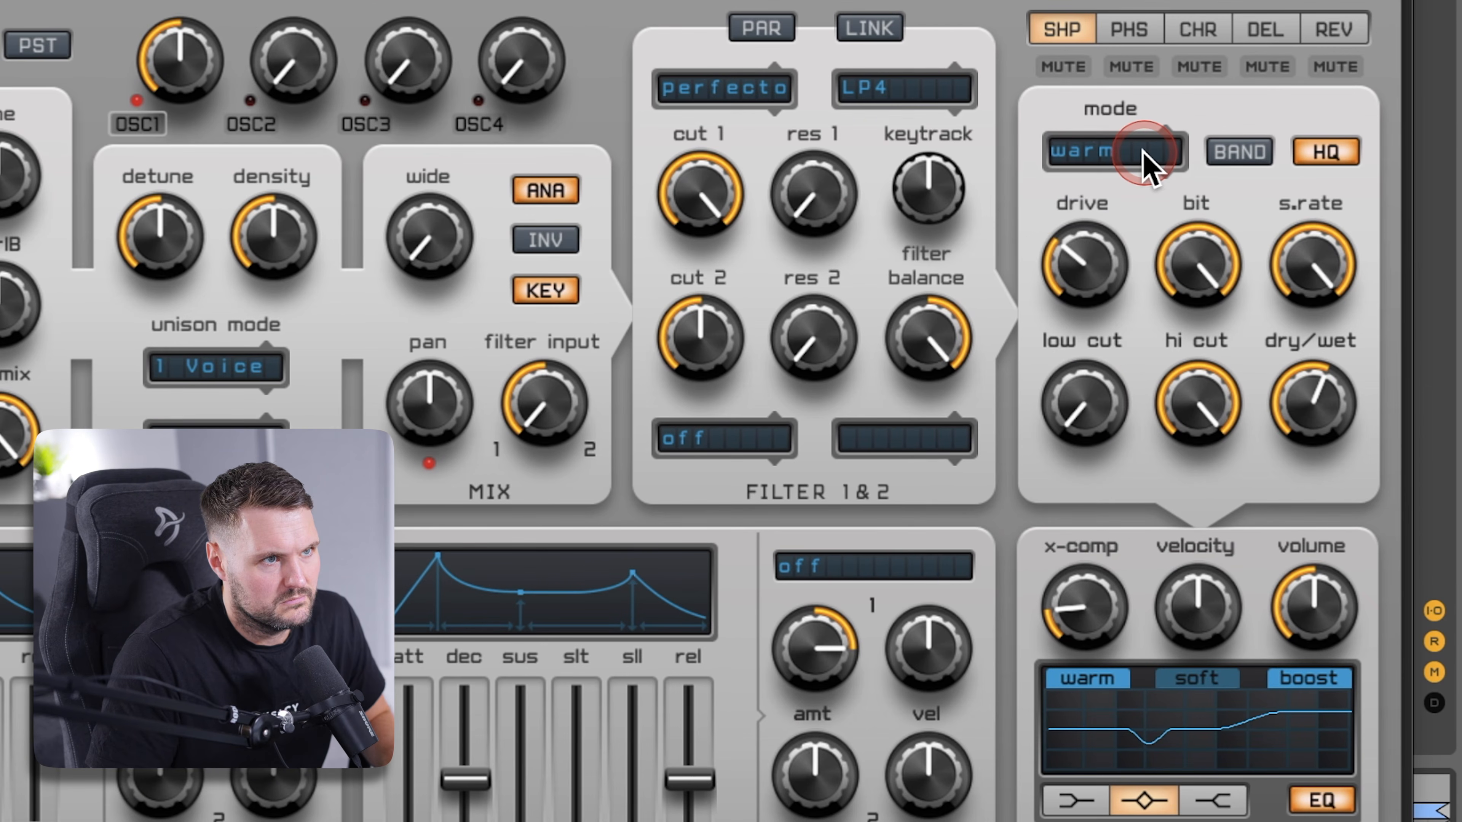
left_click(1139, 151)
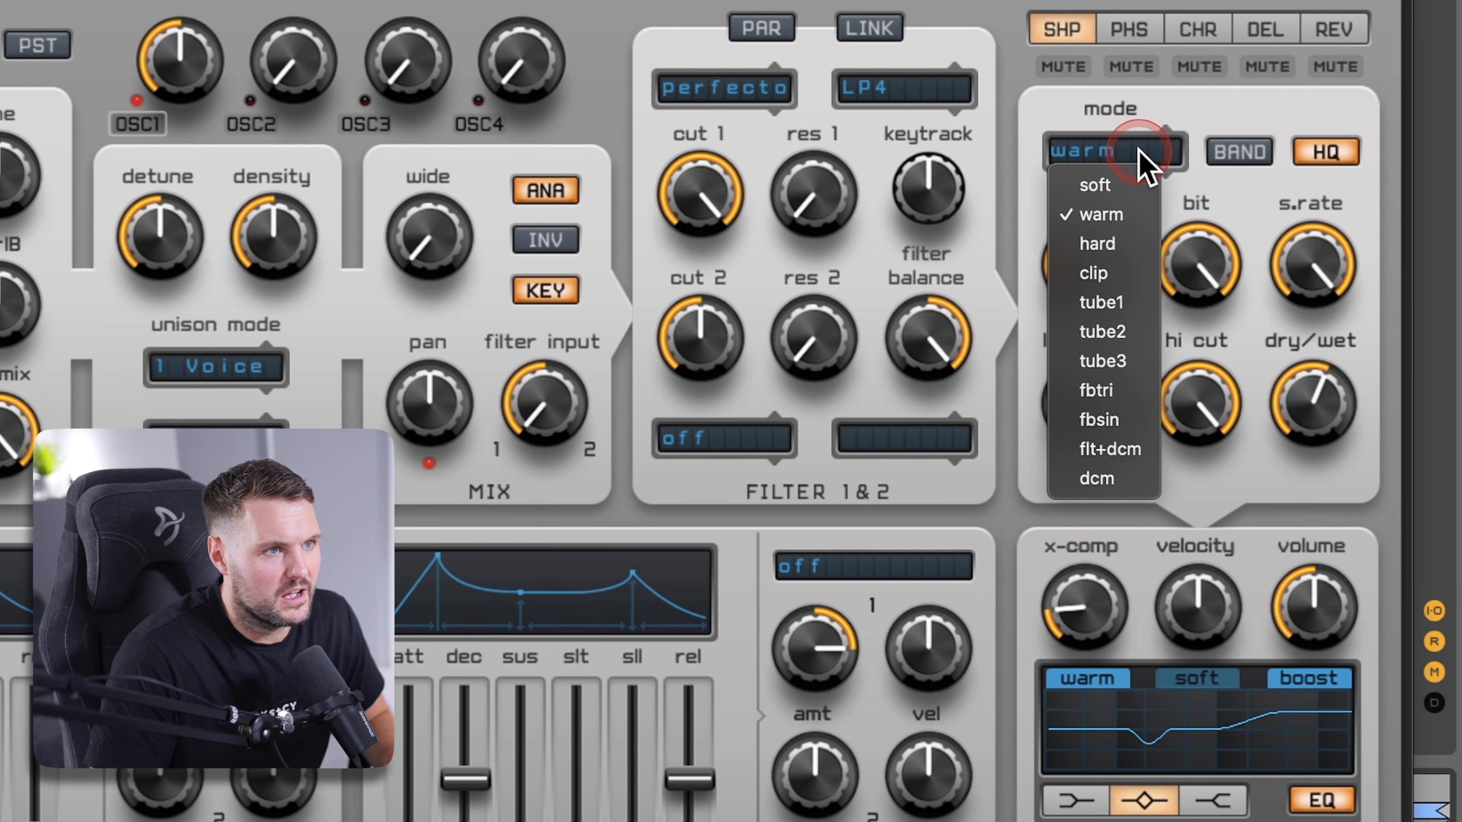
left_click(1099, 244)
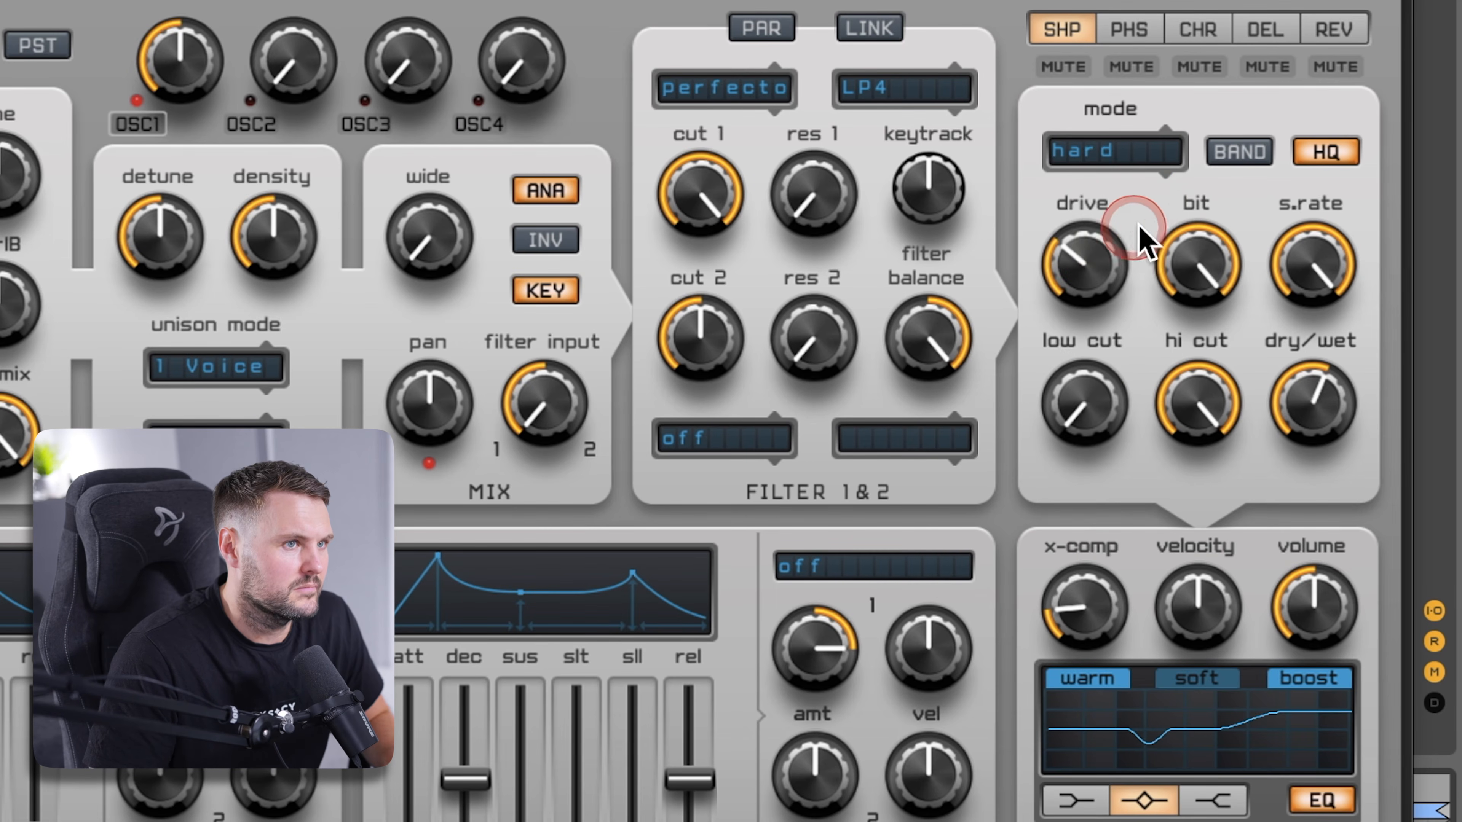
left_click(1138, 151)
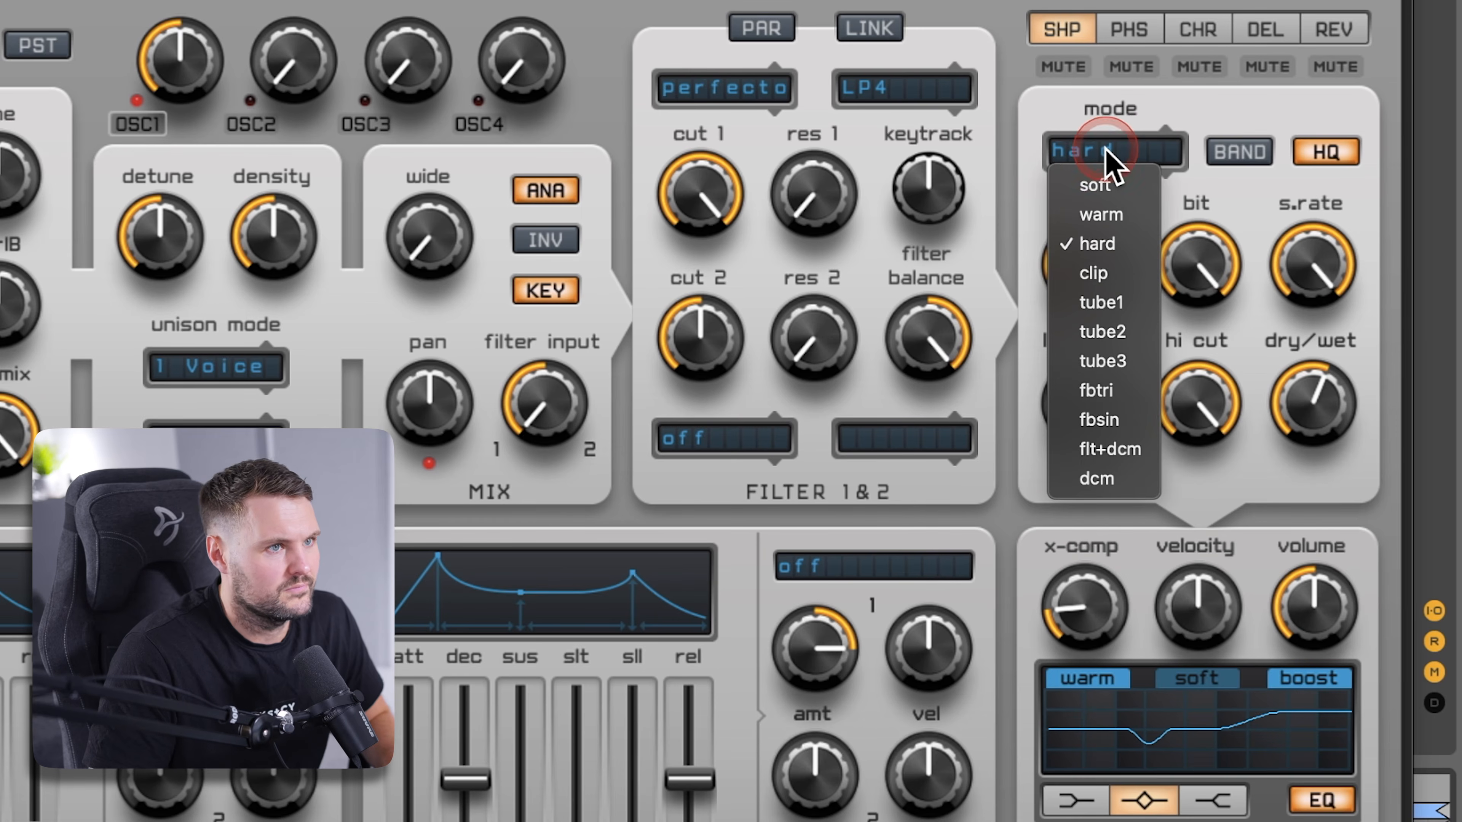
left_click(1112, 194)
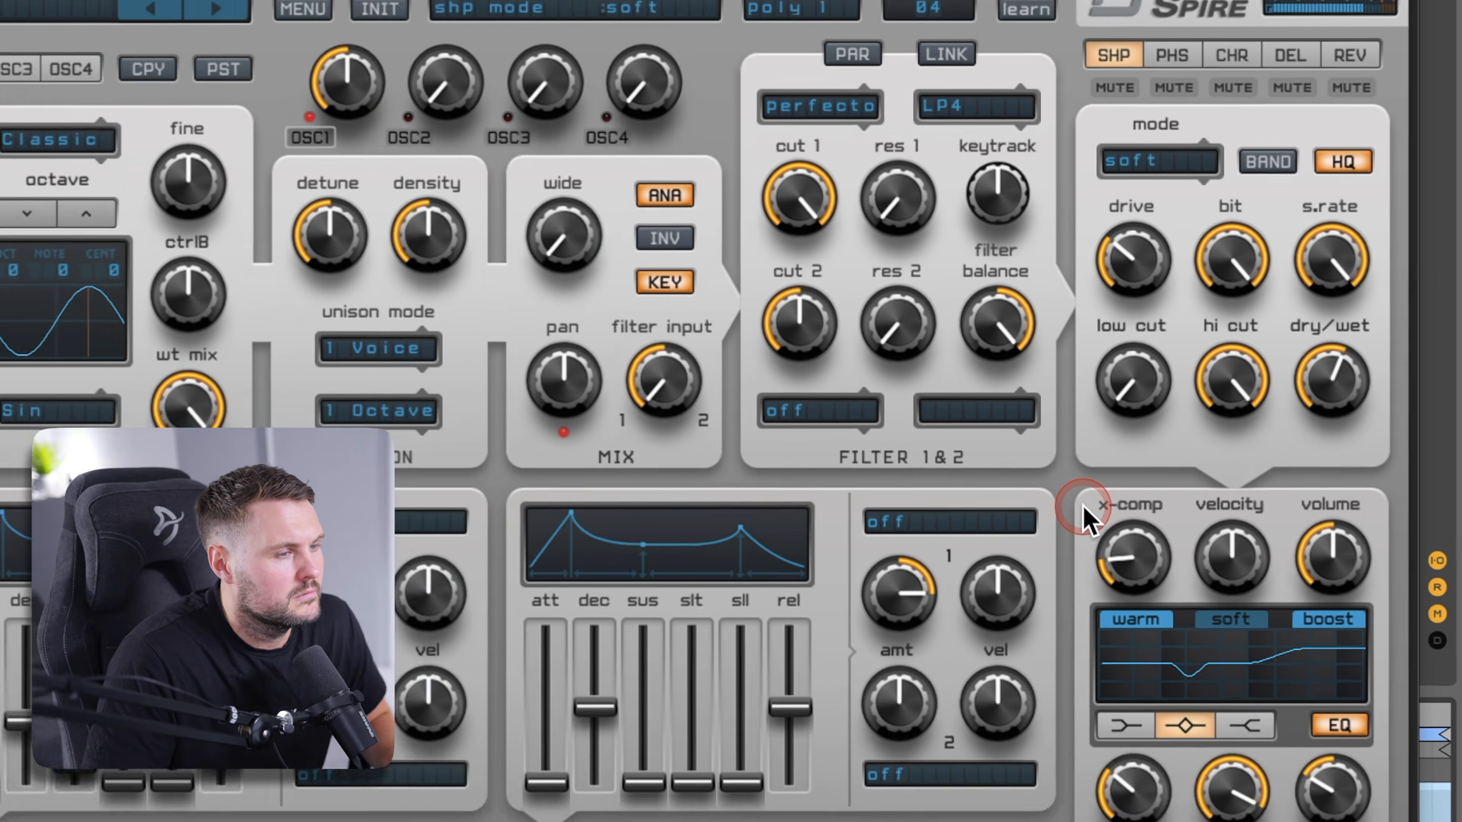
Set the decay curve of Env2, the All Osc Pitch envelope, to Exp2 and replay the kick
left_click(742, 532)
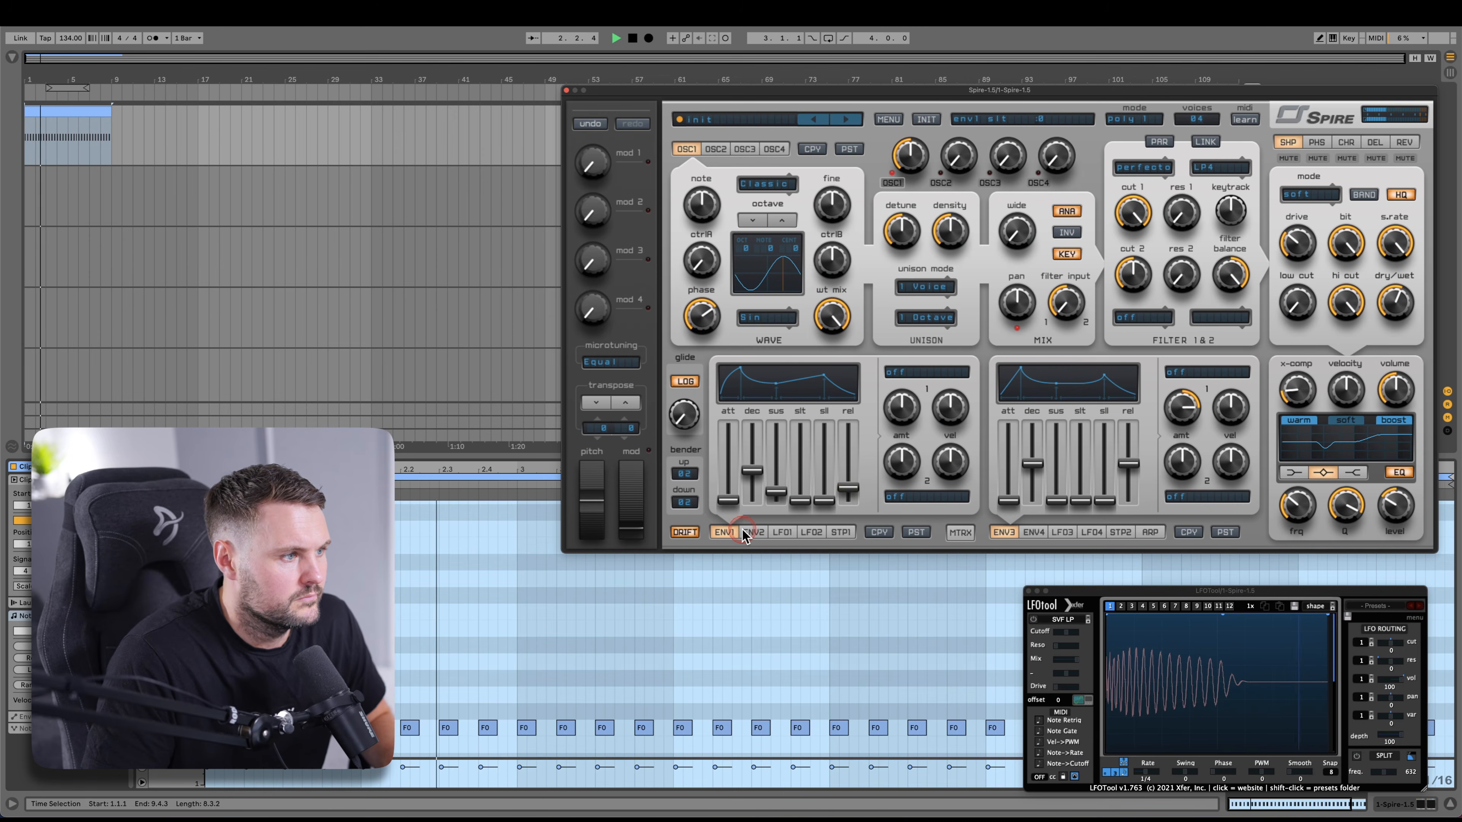
left_click(904, 371)
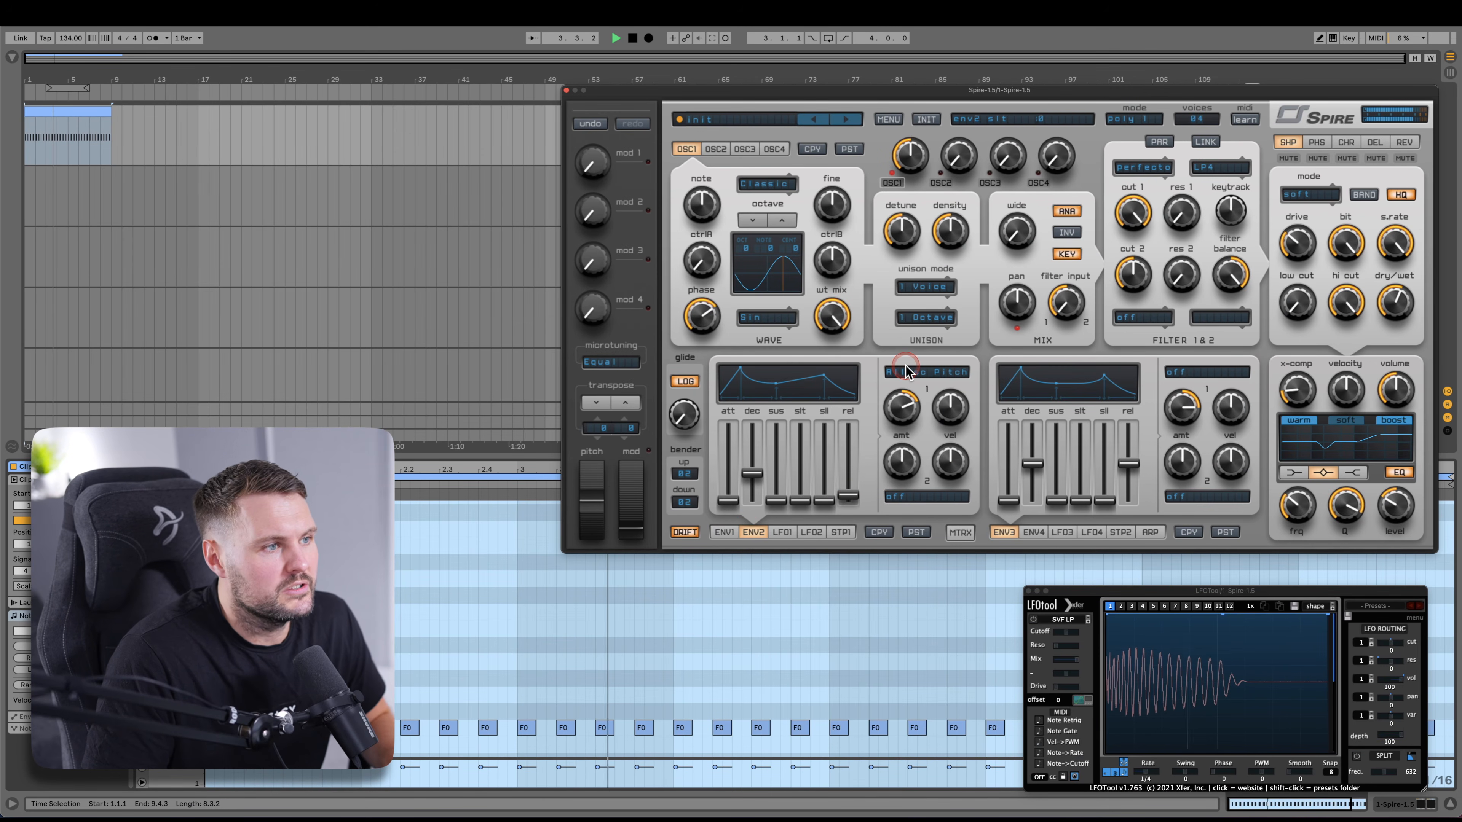
key("space")
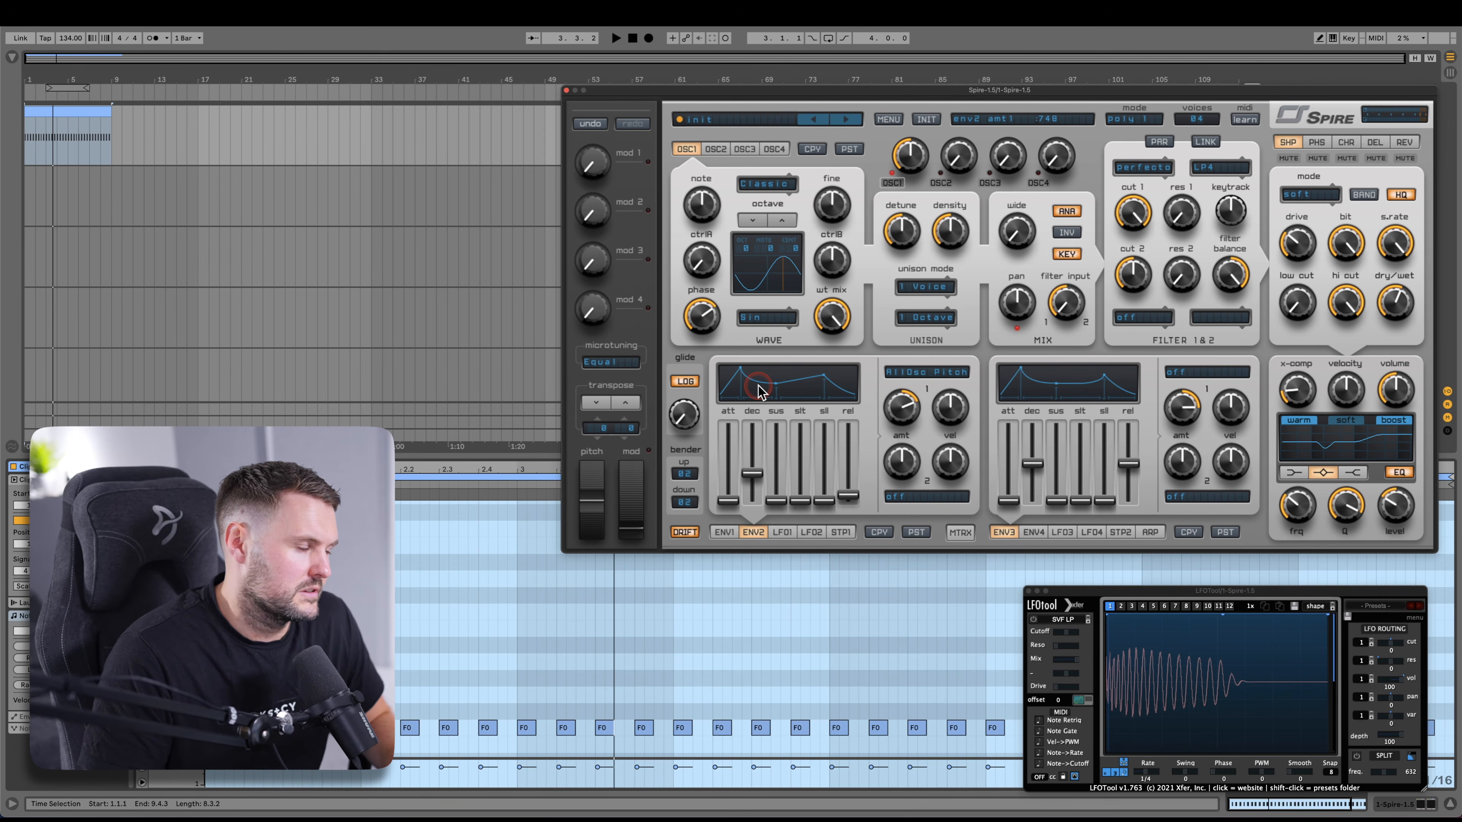
key("space")
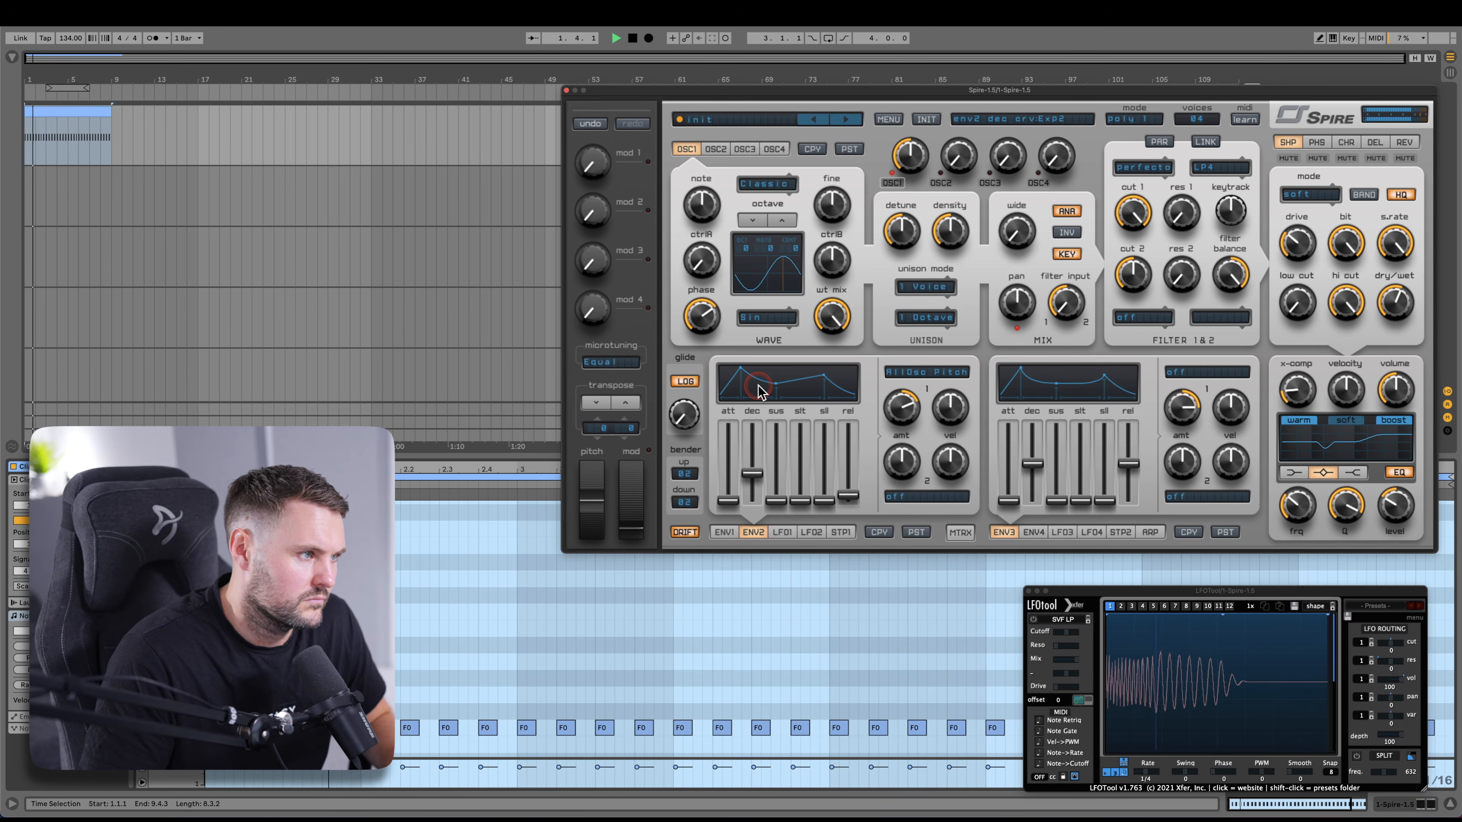